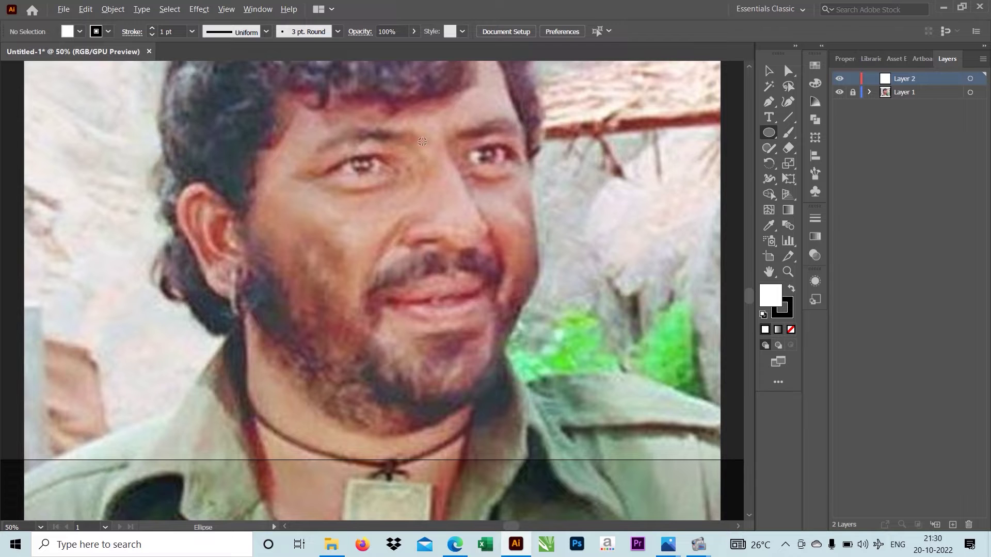
Pick a tapered brush from the brush definitions, discarding a trial stroke near the eyes
drag(412, 157, 662, 159)
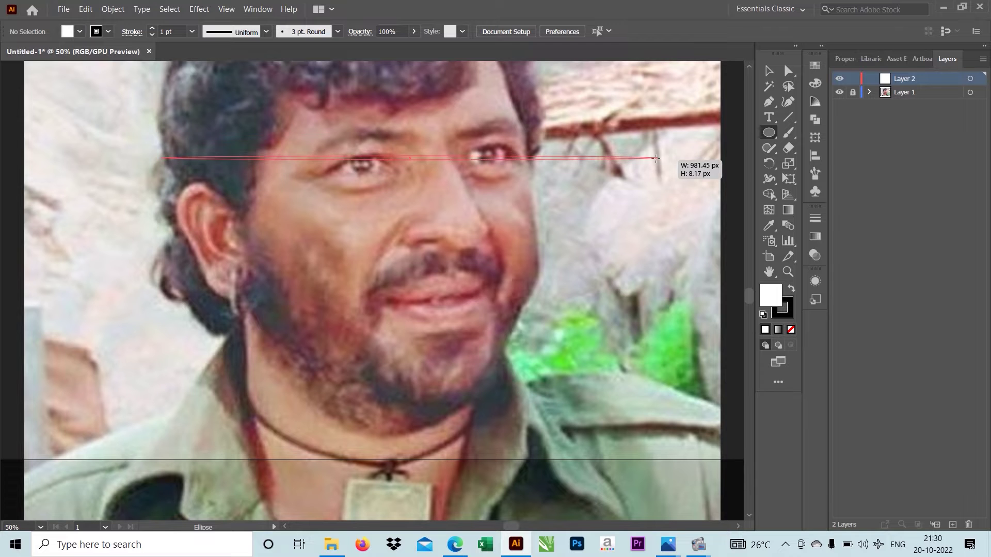
click(338, 32)
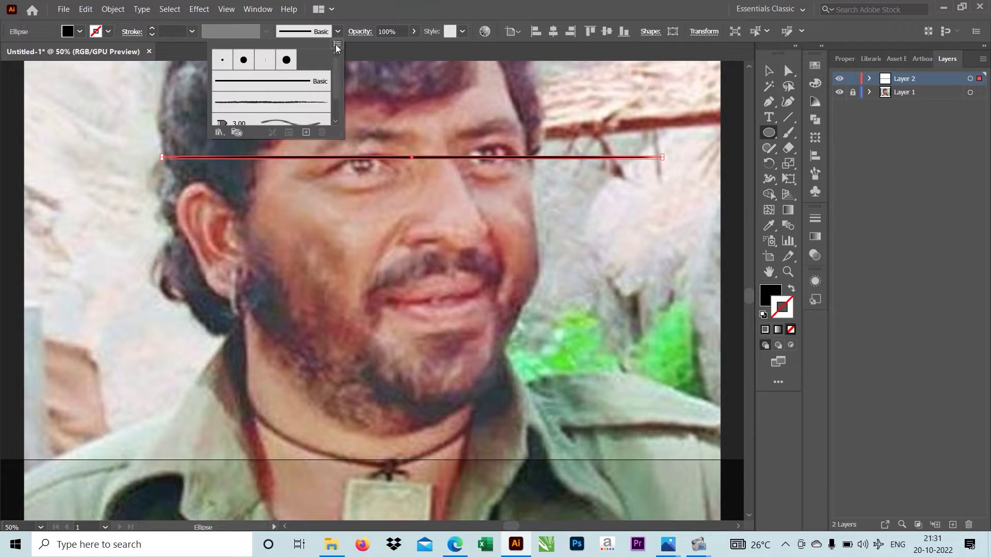
key(b)
drag(522, 167, 453, 213)
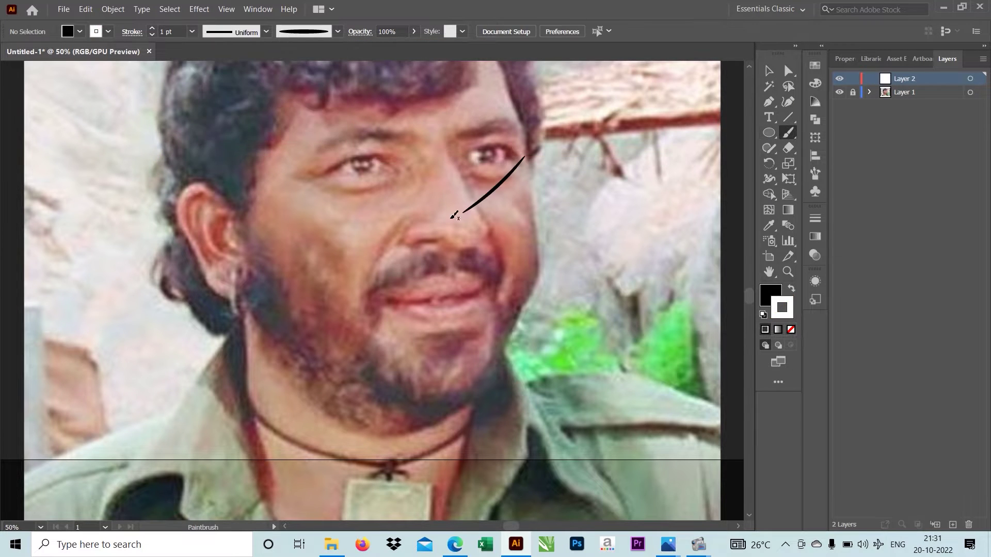
key(ctrl+z)
key(ctrl+plus)
Paint the left eye's lower lid, upper lid curve and an outer-corner stroke
drag(279, 195, 436, 175)
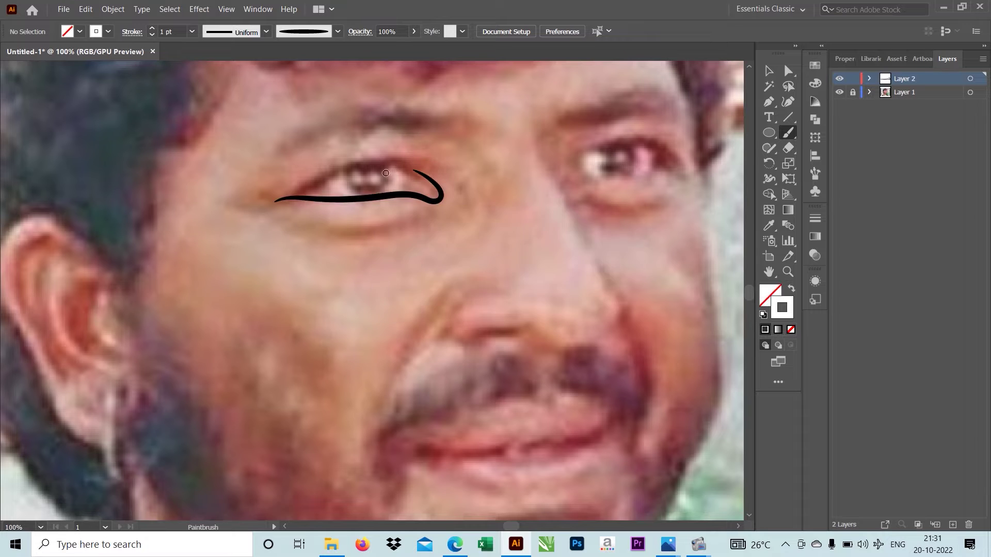
key(ctrl+plus)
drag(325, 180, 266, 214)
key(ctrl+minus)
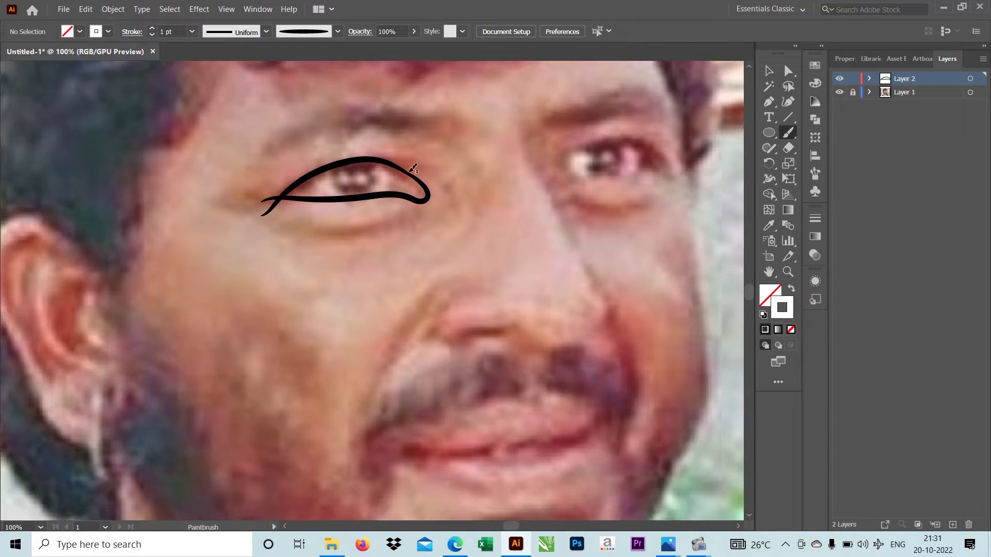
key(ctrl+plus)
drag(449, 135, 444, 203)
Draw an ellipse over the left iris with a black outline, resized to fit the eye
key(l)
drag(341, 117, 425, 186)
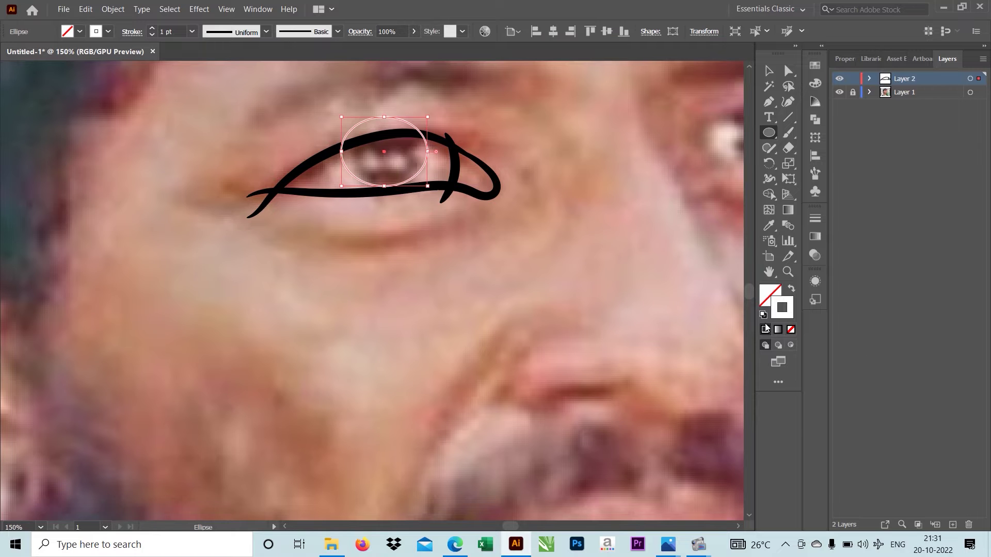
double_click(781, 307)
click(836, 222)
key(v)
drag(428, 151, 439, 155)
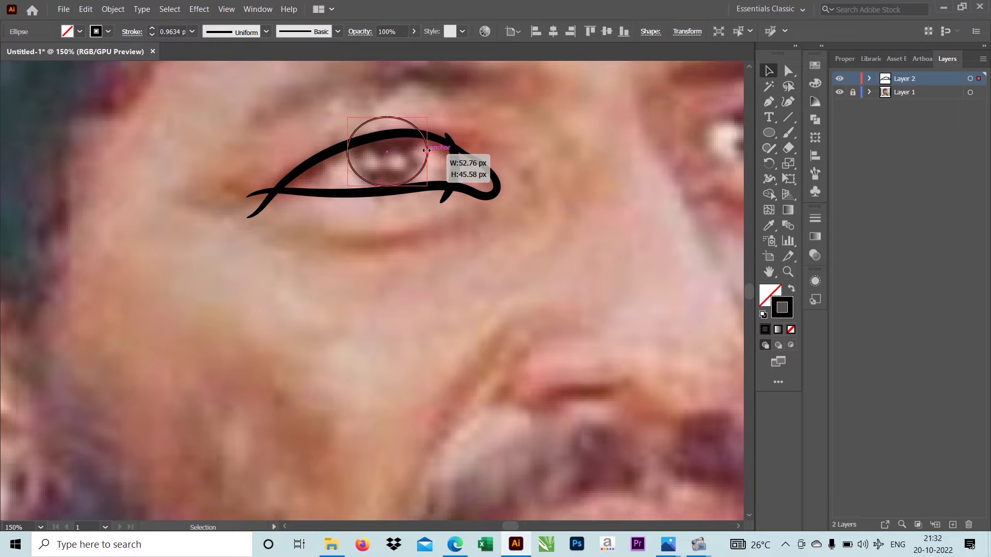
key(ctrl+minus)
key(ctrl+minus)
key(ctrl+plus)
key(ctrl+shift+a)
Paint the right eye's upper lid and a second lid line, redoing a poor first stroke
key(b)
scroll(425, 194, up, 1)
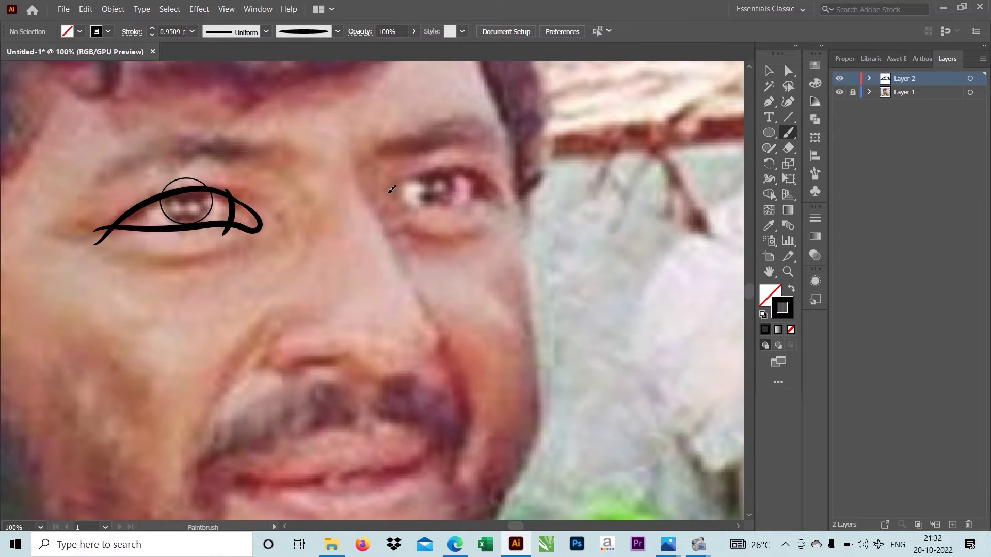
drag(451, 204, 555, 199)
key(ctrl+z)
scroll(440, 241, up, 1)
scroll(375, 163, up, 1)
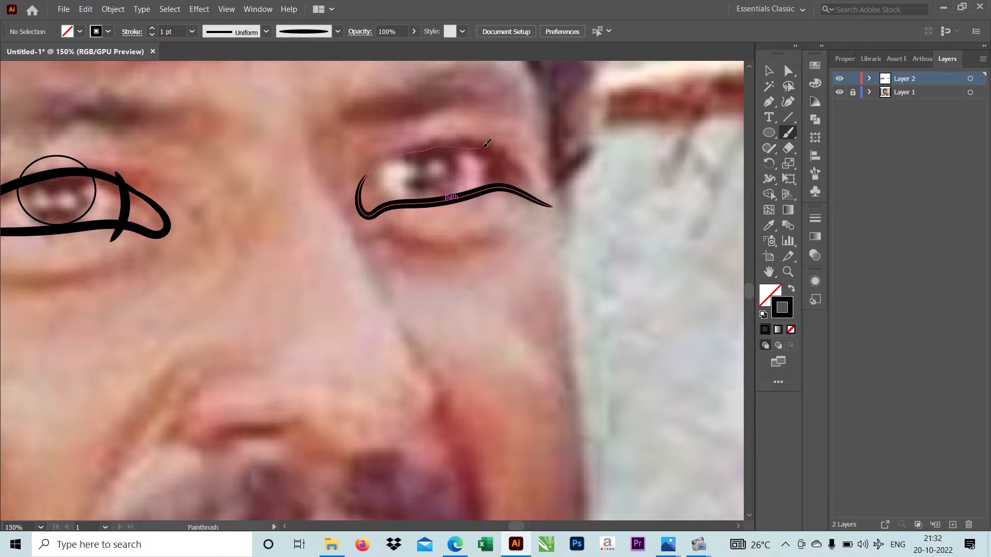
drag(486, 143, 544, 209)
scroll(248, 232, up, 1)
drag(418, 150, 456, 239)
scroll(456, 238, down, 2)
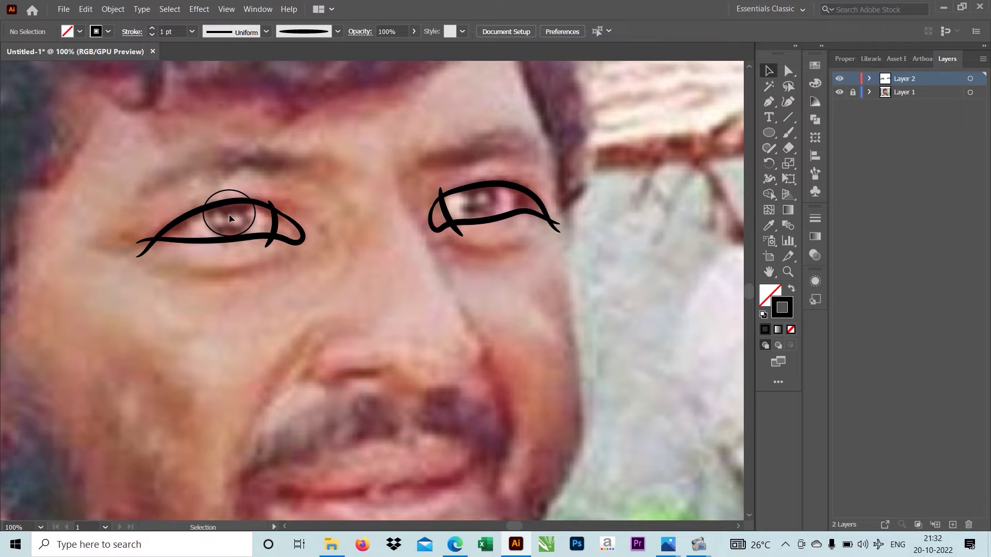
Alt-drag a copy of the iris circle onto the right eye
mouse_move(229, 214)
mouse_down()
mouse_move(495, 209)
mouse_move(440, 173)
mouse_up()
scroll(495, 249, up, 1)
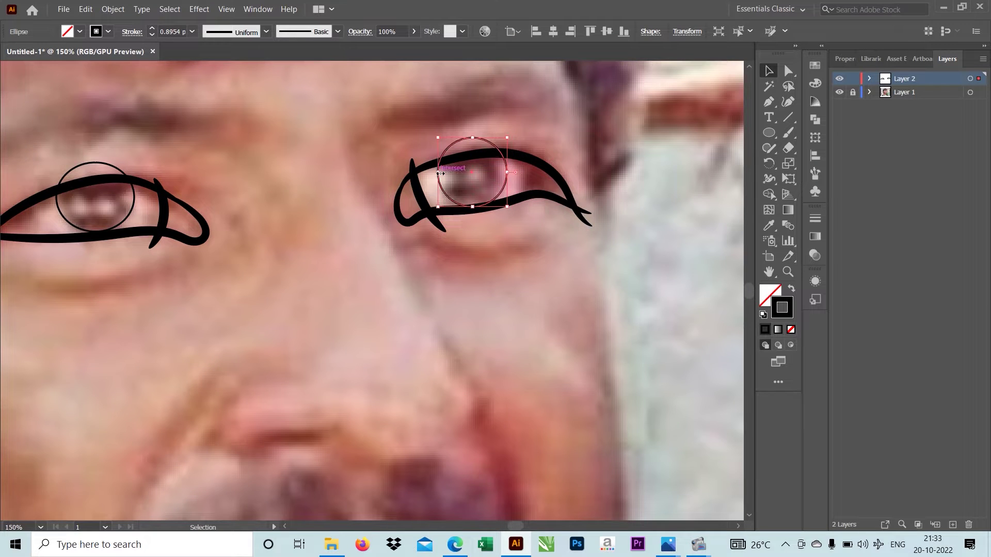
scroll(358, 157, down, 3)
scroll(400, 255, up, 2)
scroll(401, 254, down, 1)
Select the eye lines and circles and thin their outlines to 0.5 pt
key(b)
key(ctrl+a)
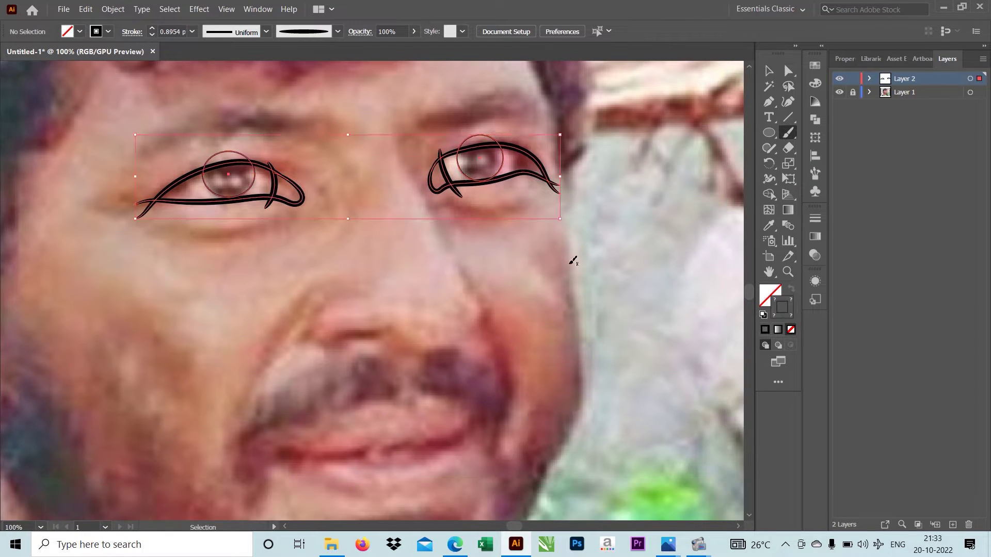
key(v)
click(441, 219)
scroll(433, 206, up, 1)
click(516, 151)
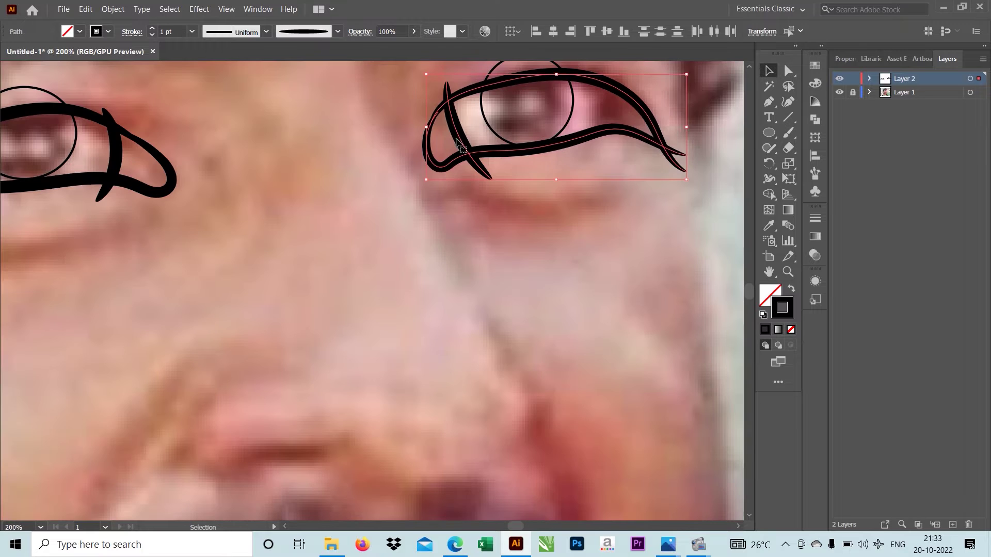
click(273, 209)
scroll(273, 209, down, 2)
scroll(320, 159, up, 2)
scroll(347, 317, down, 3)
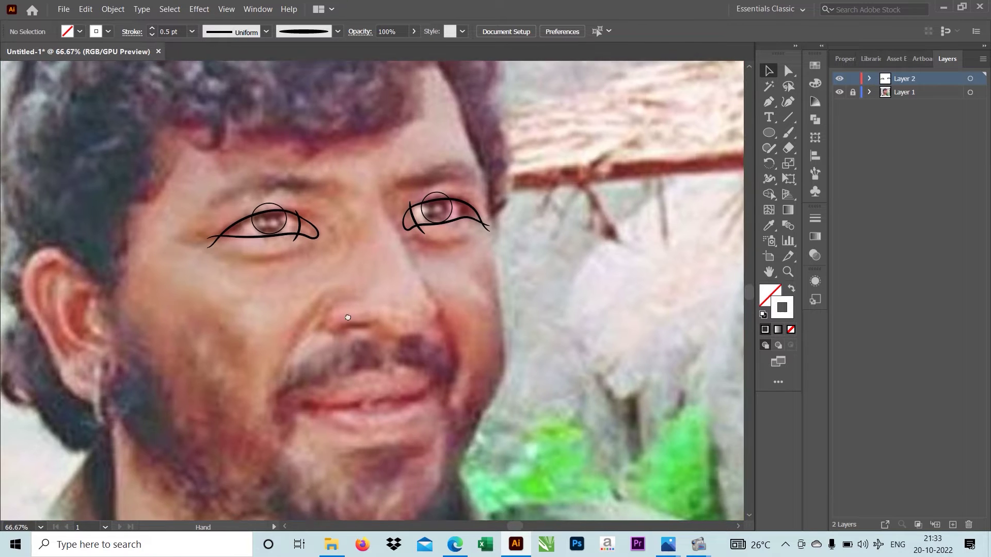
scroll(436, 238, up, 2)
Reshape the right eye's inner corner anchor with Direct Selection
key(b)
key(a)
click(371, 190)
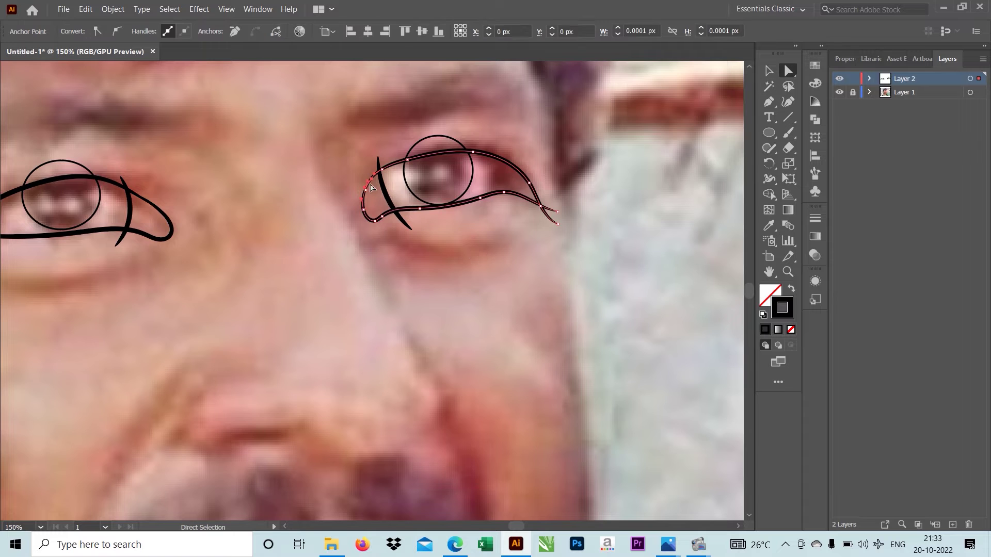
scroll(372, 190, up, 2)
drag(392, 149, 394, 150)
scroll(395, 151, down, 4)
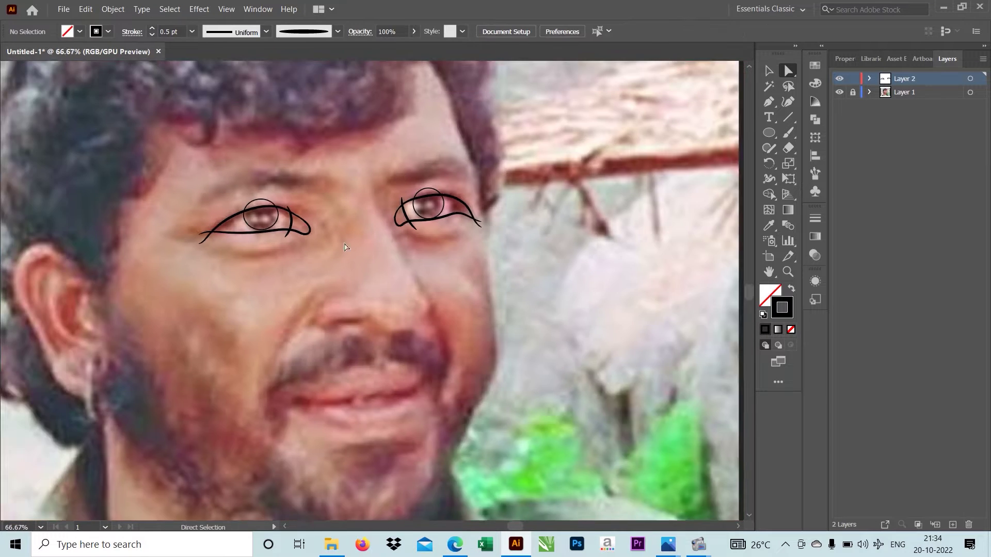
scroll(399, 180, up, 2)
Brush the nose bridge, the nose tip curve and the left nostril
key(b)
drag(450, 281, 450, 289)
drag(464, 306, 478, 256)
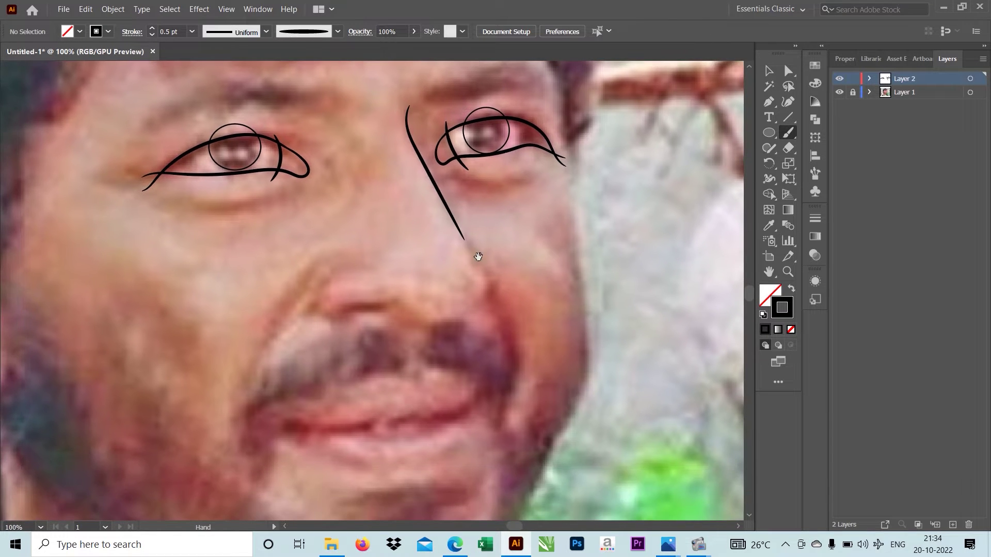
drag(352, 298, 344, 313)
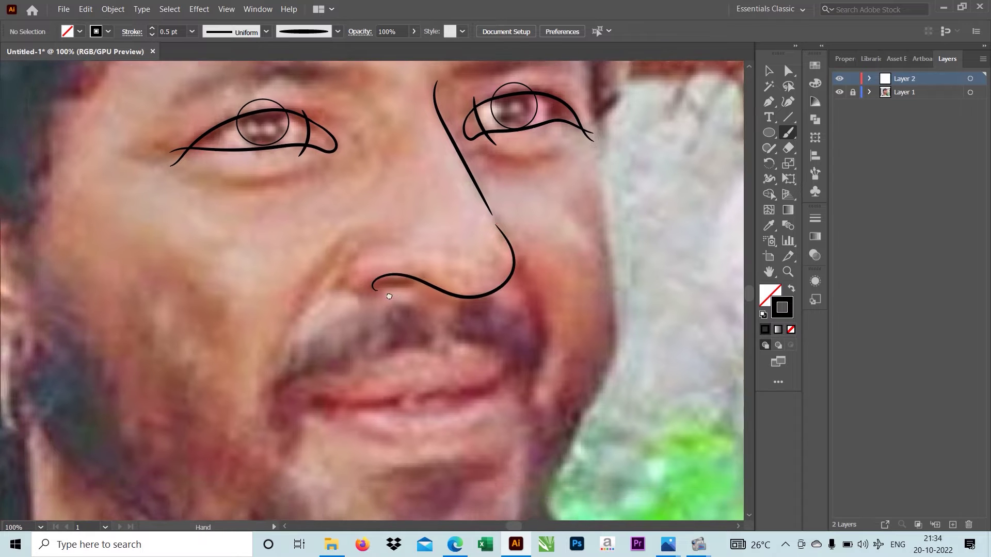
drag(335, 269, 372, 234)
scroll(465, 268, up, 3)
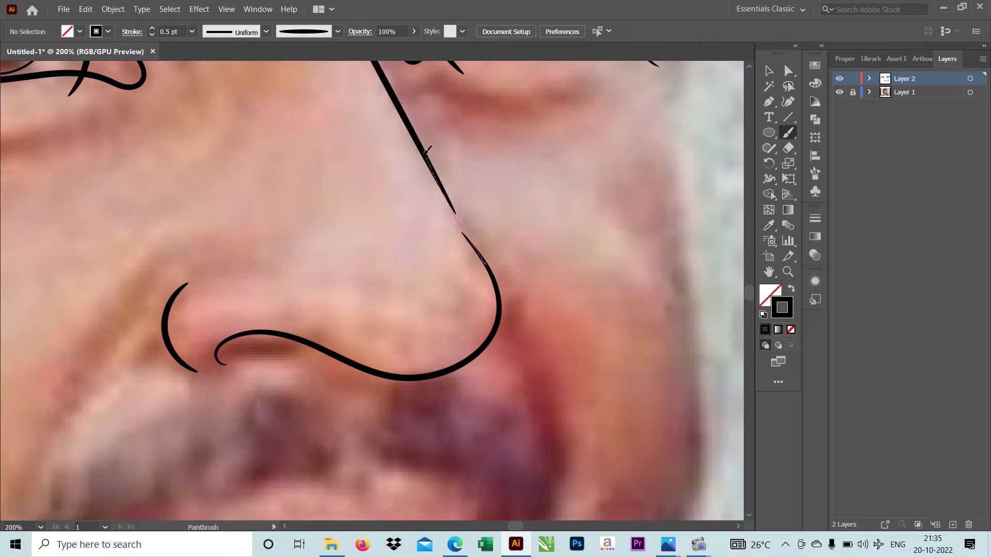
drag(428, 149, 428, 151)
scroll(428, 151, down, 3)
scroll(362, 232, down, 1)
Draw a smile line from nose toward mouth and delete the stray thin cheek line
scroll(361, 233, up, 2)
drag(330, 211, 277, 288)
drag(406, 294, 373, 296)
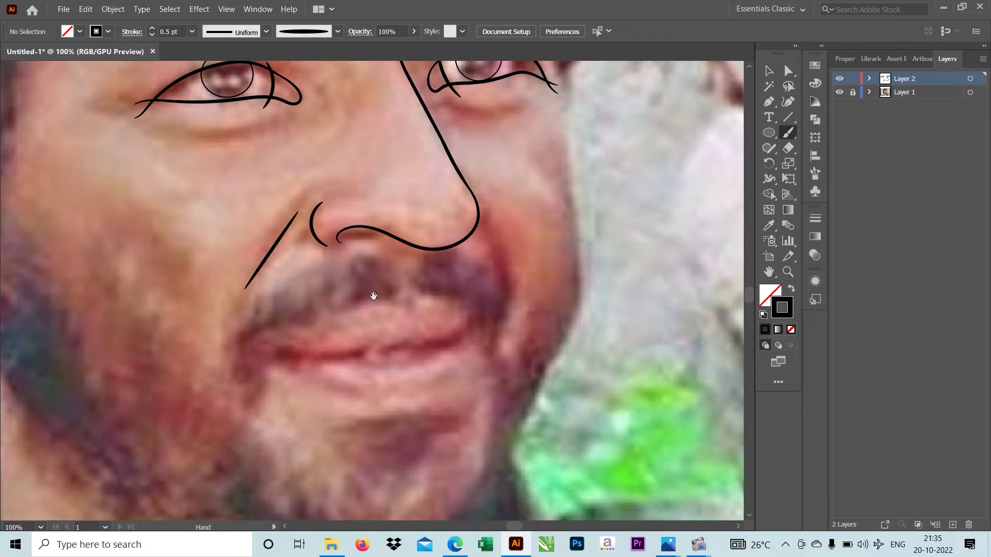
drag(505, 249, 490, 229)
scroll(491, 182, down, 2)
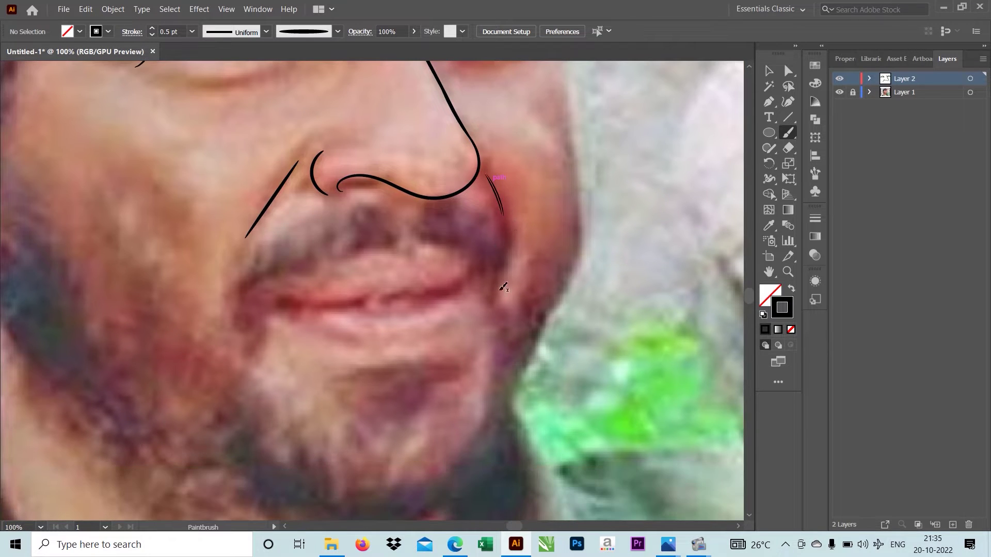
scroll(480, 314, down, 1)
scroll(386, 348, up, 1)
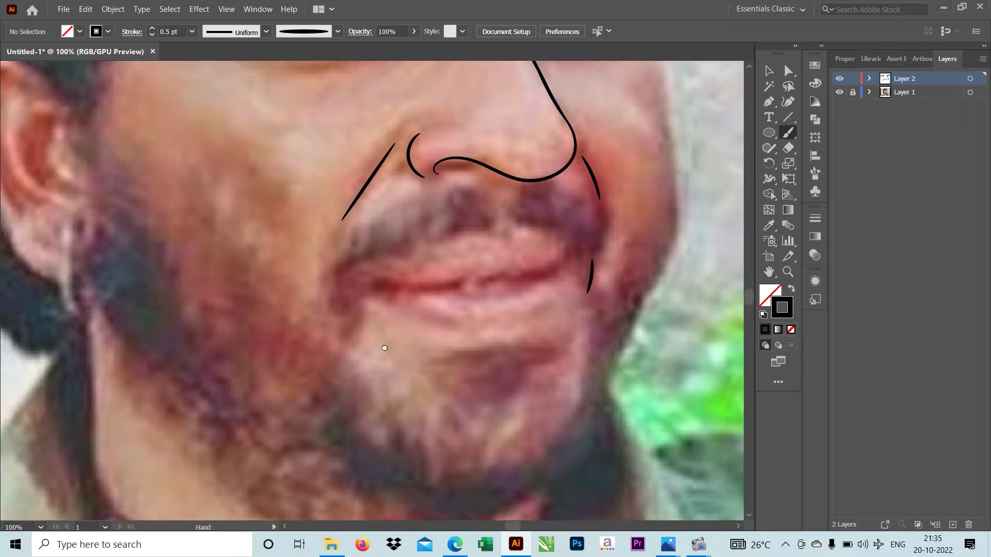
scroll(340, 232, up, 1)
click(356, 245)
key(Delete)
Add a short crease stroke between the brows
scroll(359, 253, up, 1)
key(b)
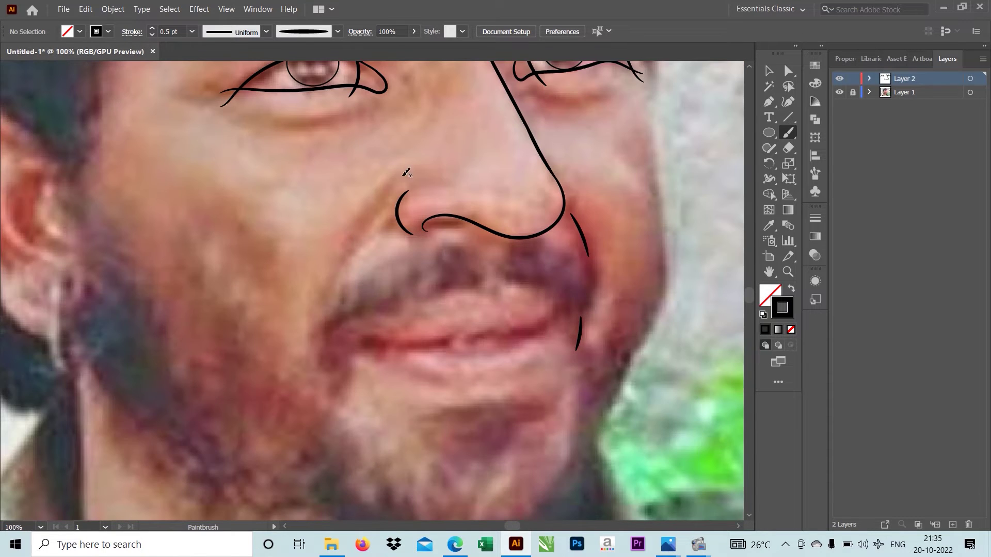
scroll(345, 265, down, 1)
scroll(443, 142, up, 1)
drag(434, 177, 438, 160)
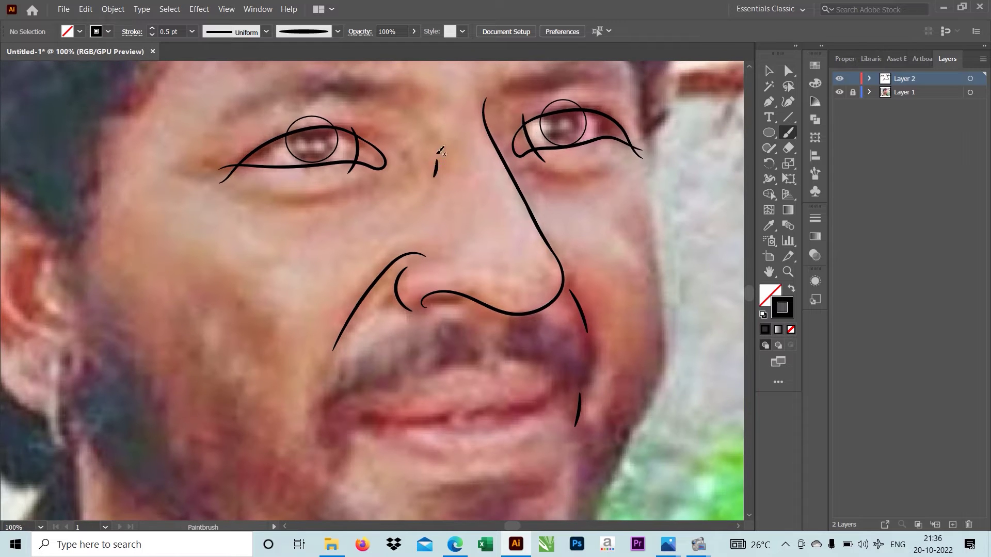
scroll(425, 119, down, 1)
scroll(580, 158, down, 2)
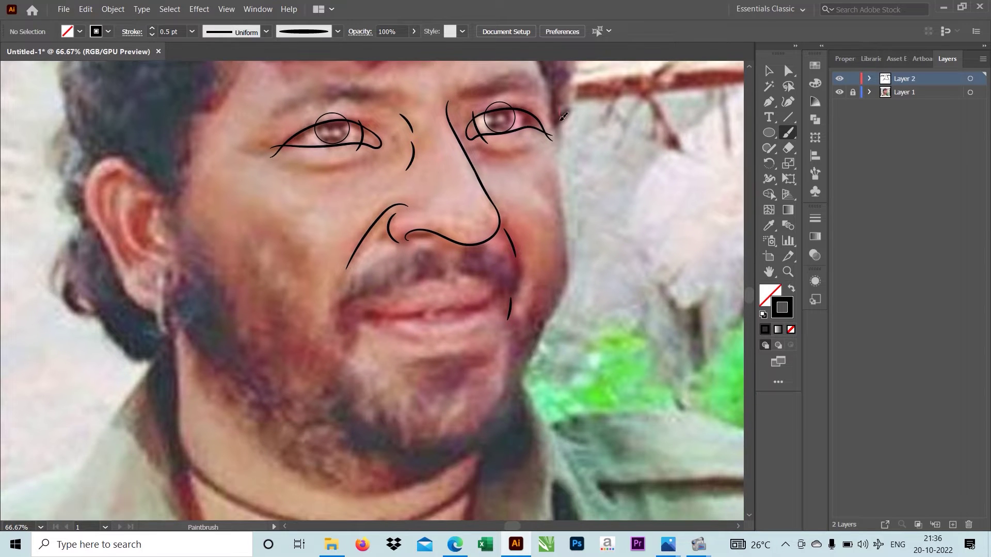
Finish the right cheek line and brush the ear's outer outline and inner folds
drag(571, 243, 560, 300)
scroll(413, 206, down, 1)
scroll(251, 120, left, 3)
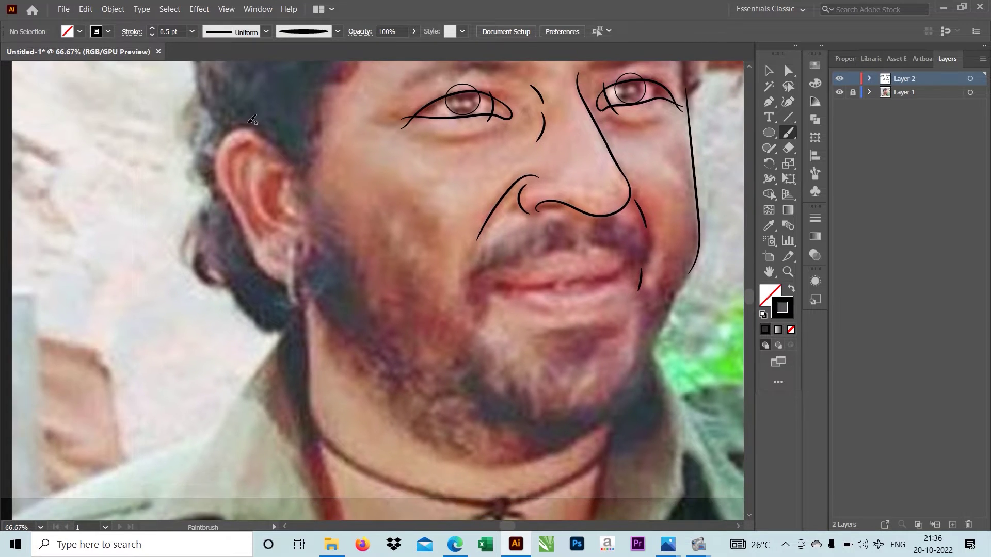
drag(257, 257, 317, 261)
scroll(260, 166, up, 1)
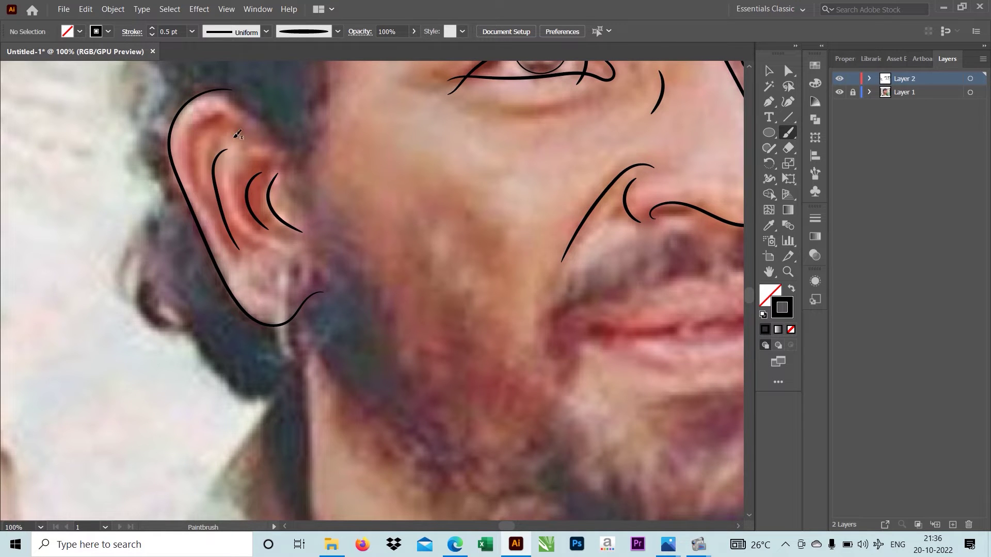
drag(215, 205, 225, 236)
scroll(225, 236, down, 2)
scroll(262, 197, up, 2)
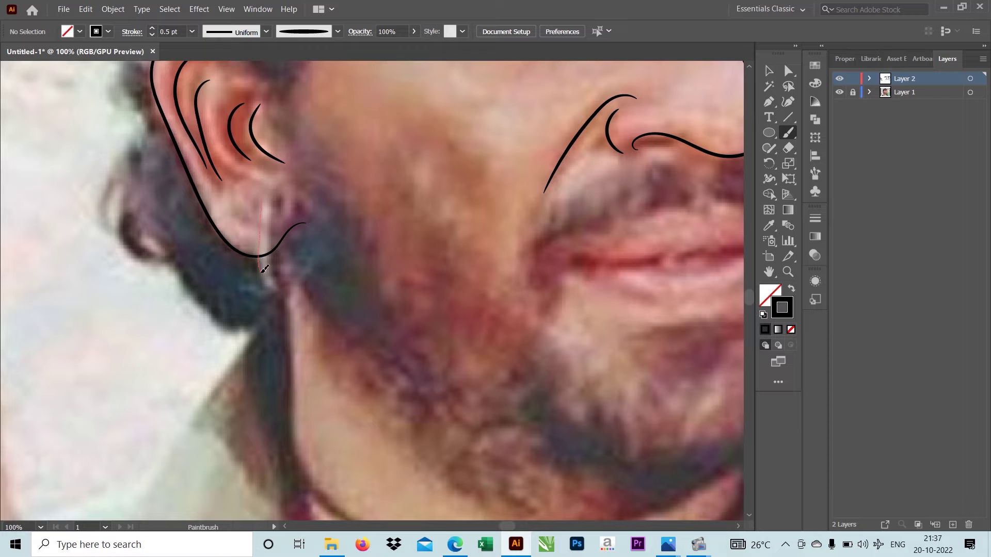
mouse_move(273, 268)
mouse_down()
mouse_move(279, 291)
mouse_move(288, 288)
mouse_move(288, 214)
mouse_up()
Draw the neck line down from the ear and the jawline curve under the beard
drag(277, 161, 284, 196)
drag(291, 313, 288, 341)
drag(353, 356, 157, 284)
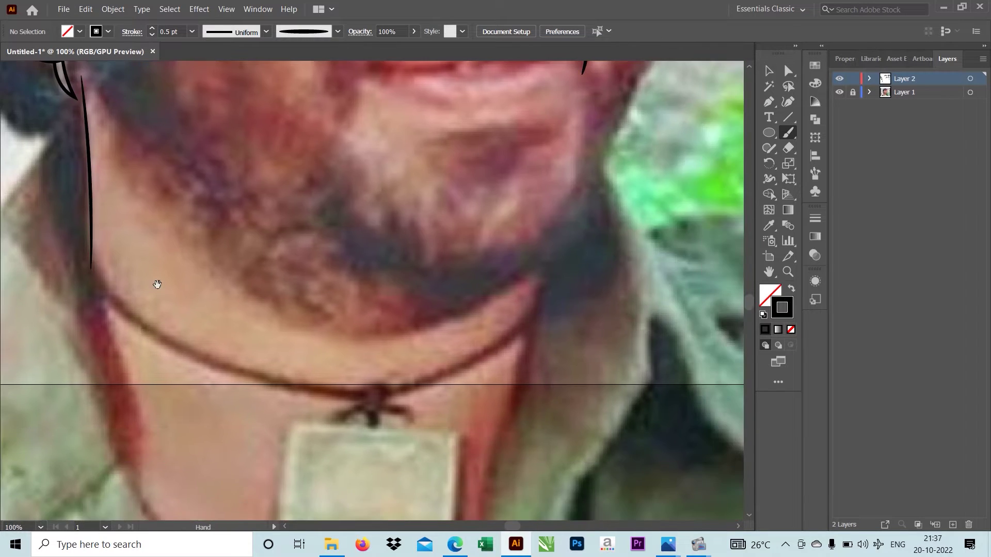
drag(494, 322, 516, 304)
drag(362, 258, 457, 289)
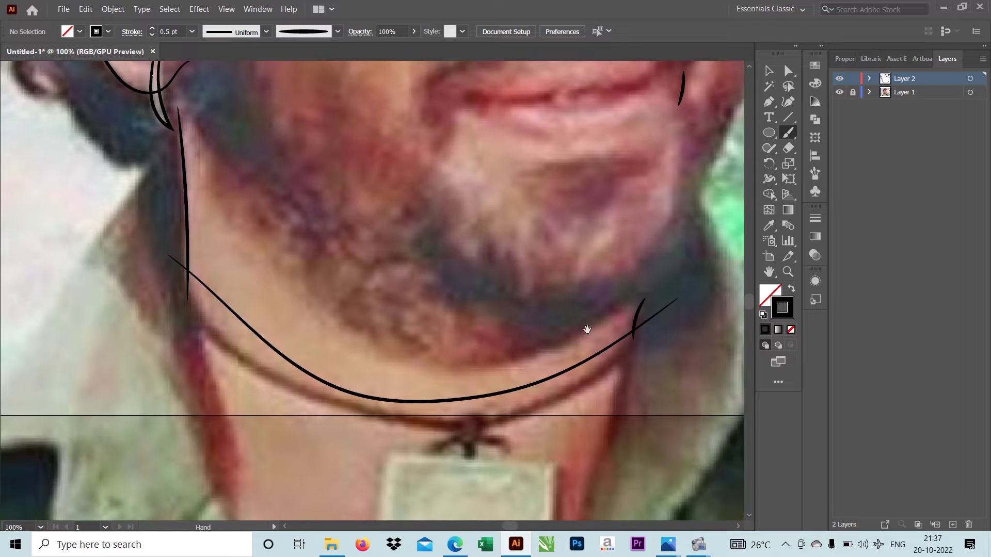
Move the ear-tip anchor onto the neck line and smooth the join
key(ctrl+plus)
key(ctrl+plus)
key(ctrl+plus)
drag(310, 239, 331, 251)
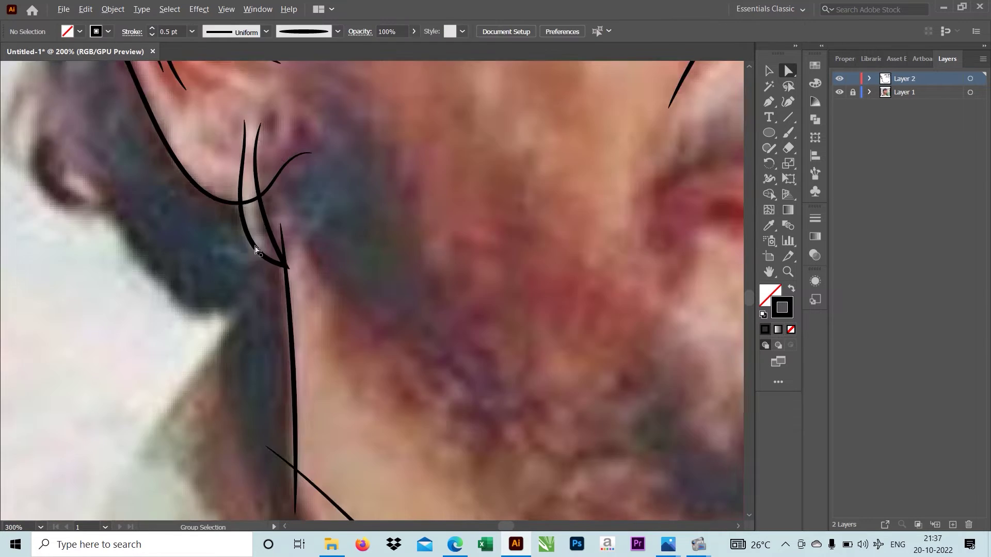
drag(293, 188, 269, 226)
key(ctrl+plus)
key(ctrl+plus)
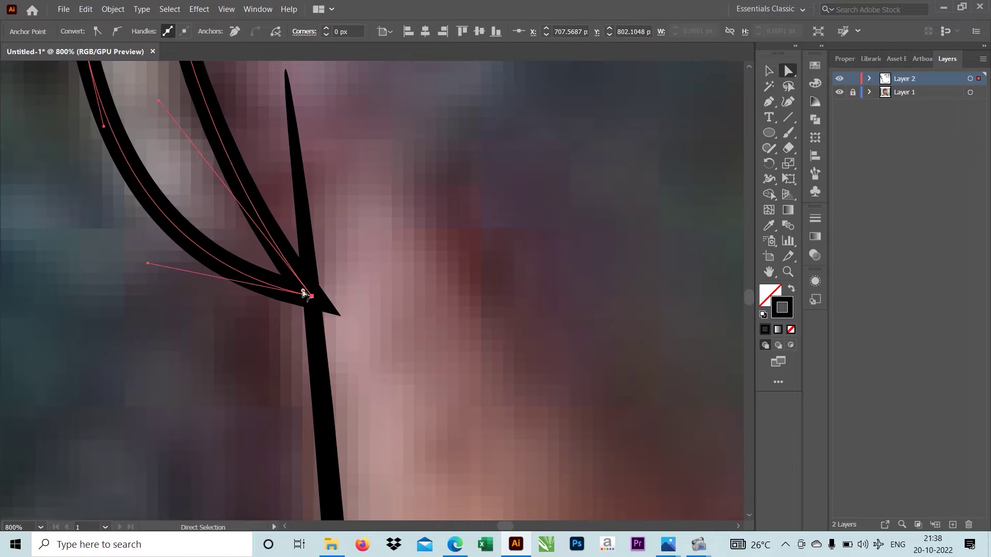
drag(306, 288, 294, 283)
key(ctrl+minus)
key(ctrl+minus)
click(258, 324)
key(ctrl+minus)
key(ctrl+minus)
key(ctrl+minus)
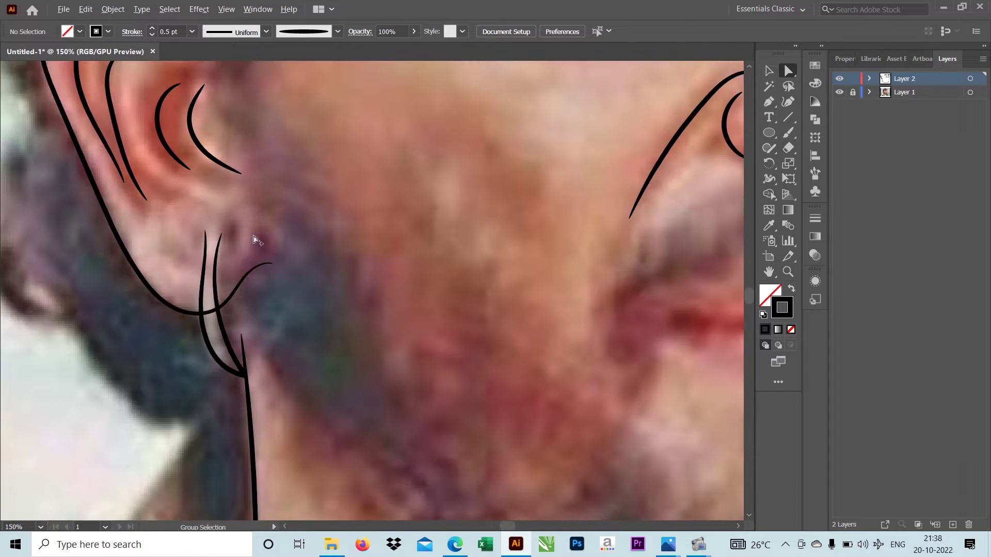
Brush the line between the lips and the lower lip outline, removing an oversized curve
alt+scroll(356, 170, up, 2)
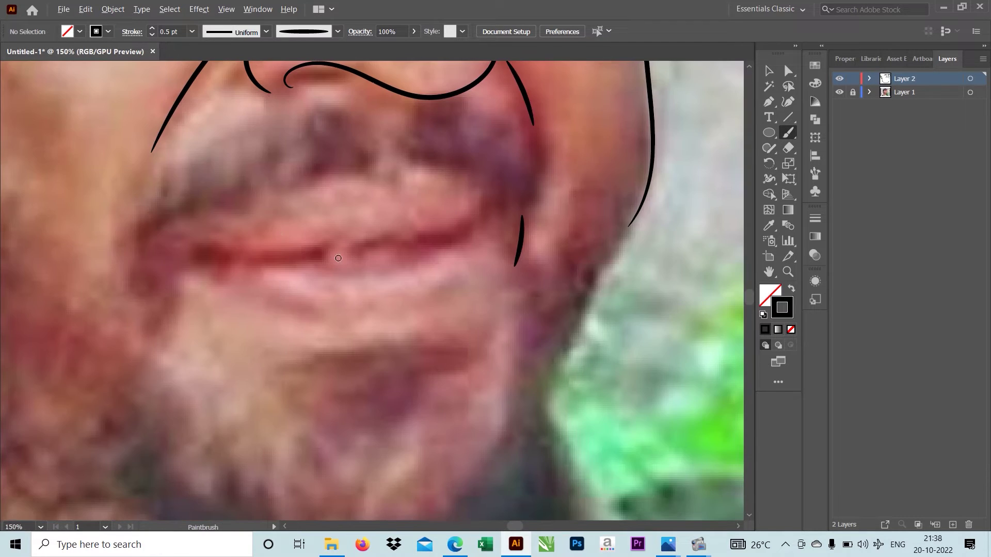
drag(239, 249, 202, 239)
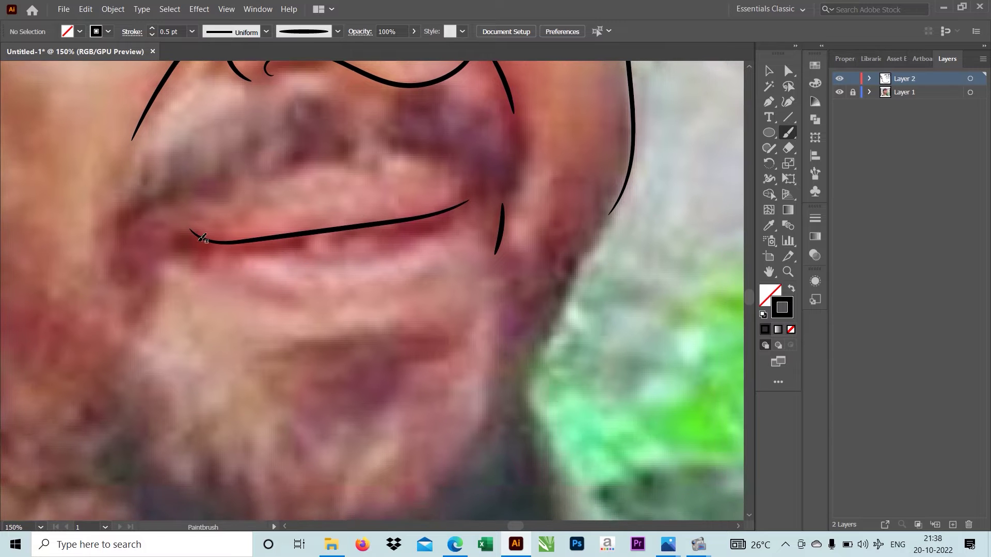
drag(474, 181, 470, 184)
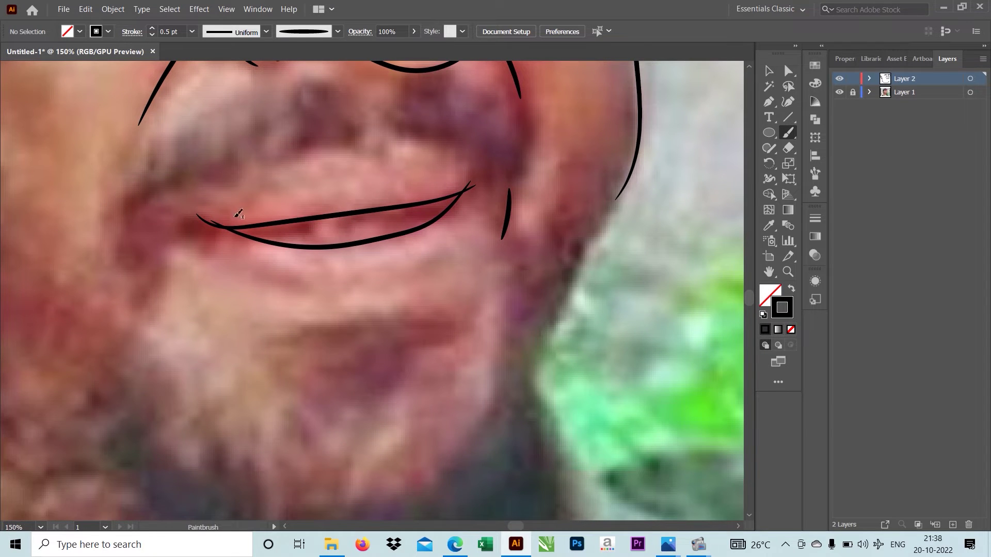
drag(424, 290, 488, 165)
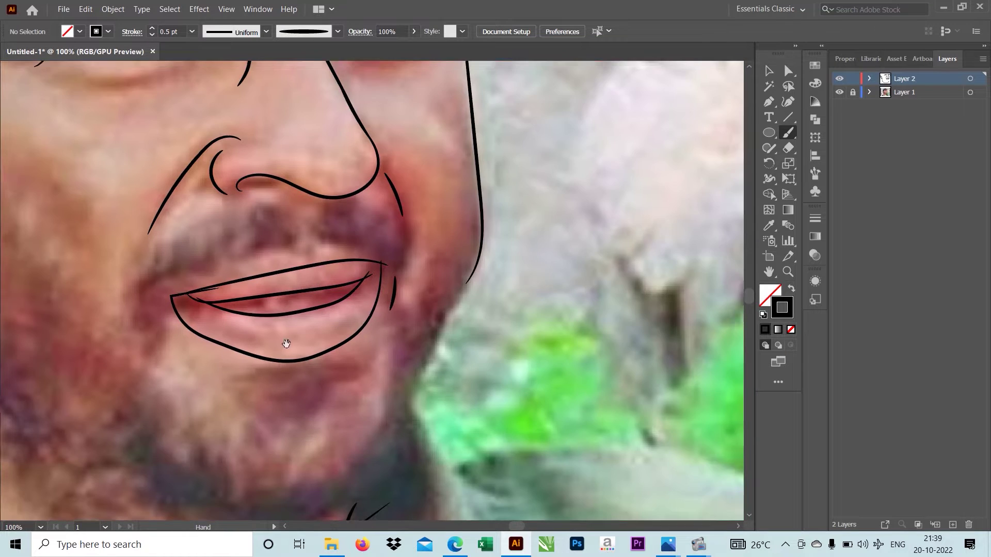
key(ctrl+z)
drag(193, 284, 236, 228)
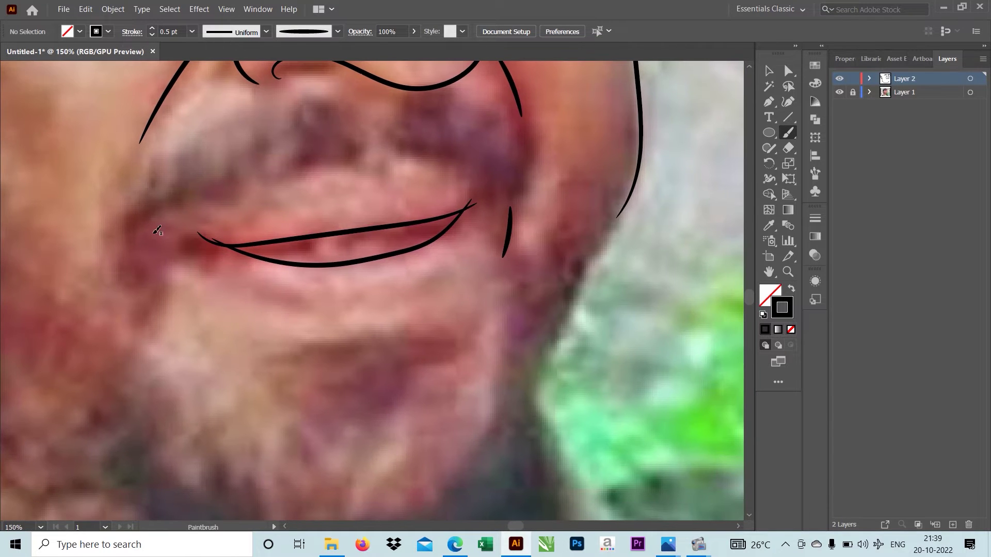
drag(468, 248, 507, 190)
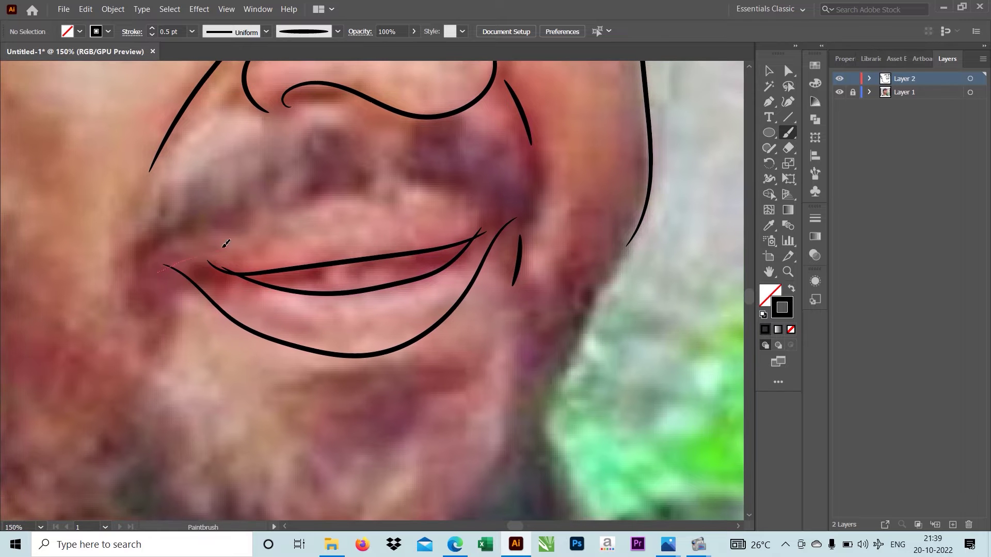
drag(377, 220, 382, 219)
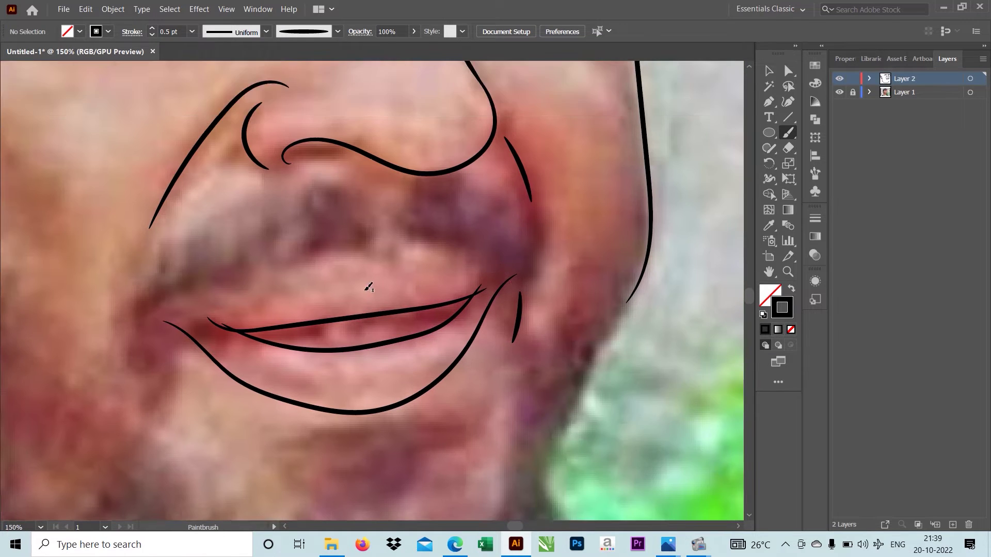
Draw the upper lip outline across the mouth
drag(549, 229, 497, 205)
drag(275, 241, 193, 276)
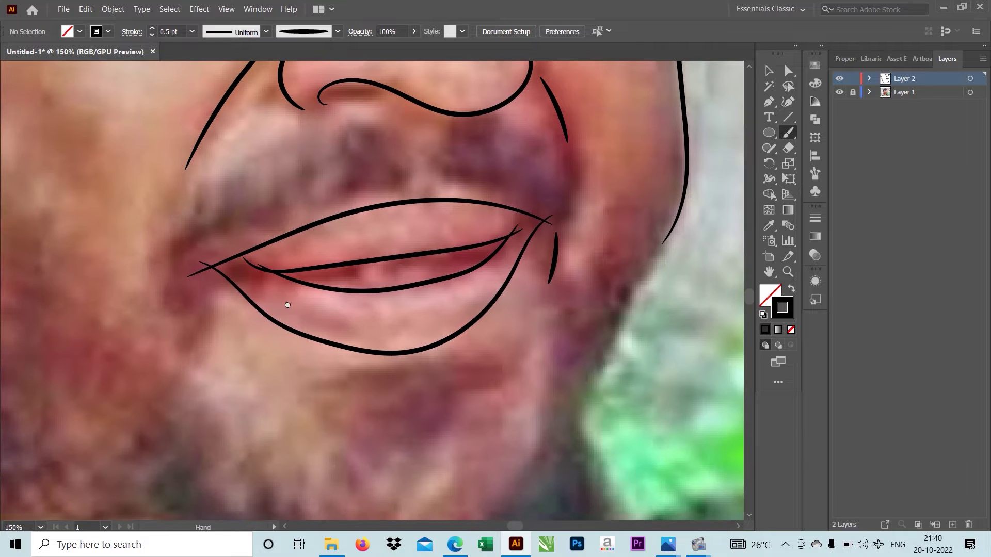
mouse_move(287, 299)
mouse_down()
mouse_move(297, 287)
mouse_move(324, 293)
mouse_up()
scroll(325, 293, up, 2)
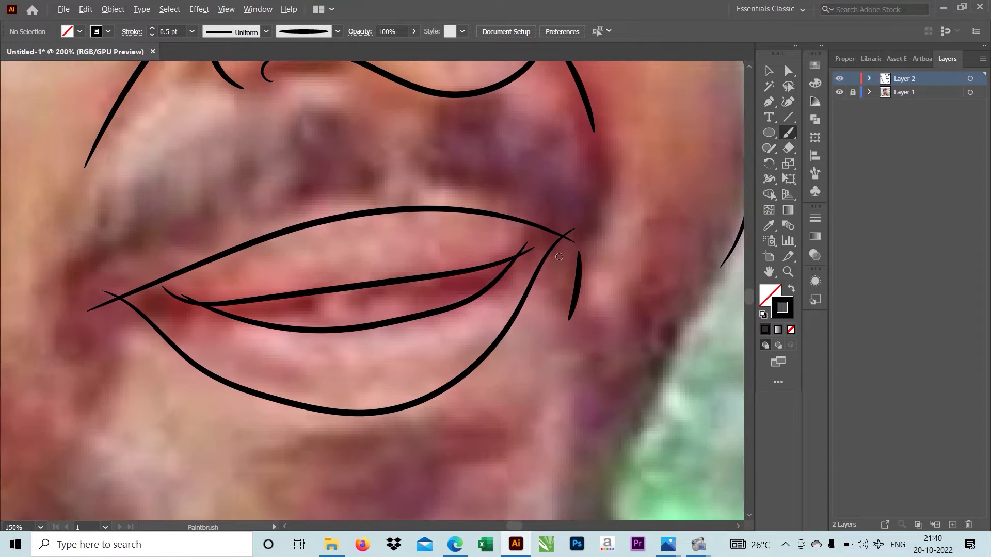
scroll(324, 293, down, 2)
scroll(325, 293, up, 1)
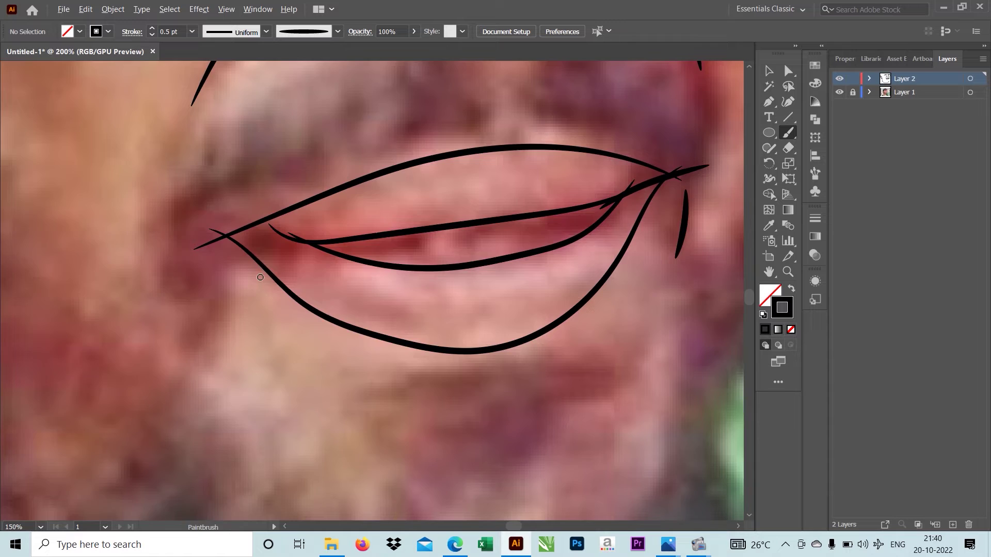
drag(218, 263, 436, 269)
mouse_move(688, 294)
mouse_down()
mouse_move(463, 278)
mouse_move(542, 292)
mouse_up()
Outline the front teeth between the lips
key(ctrl+minus)
key(ctrl+minus)
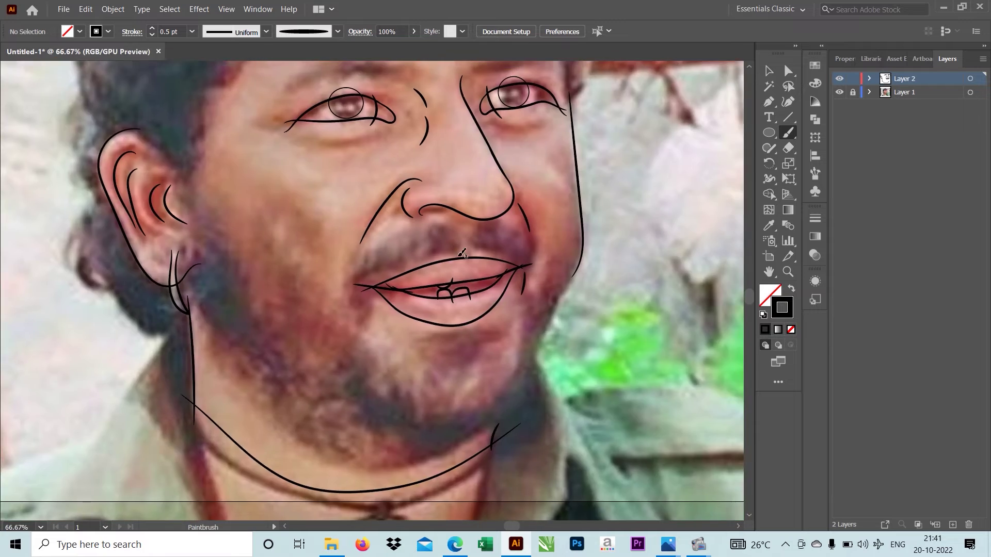
key(ctrl+plus)
key(ctrl+plus)
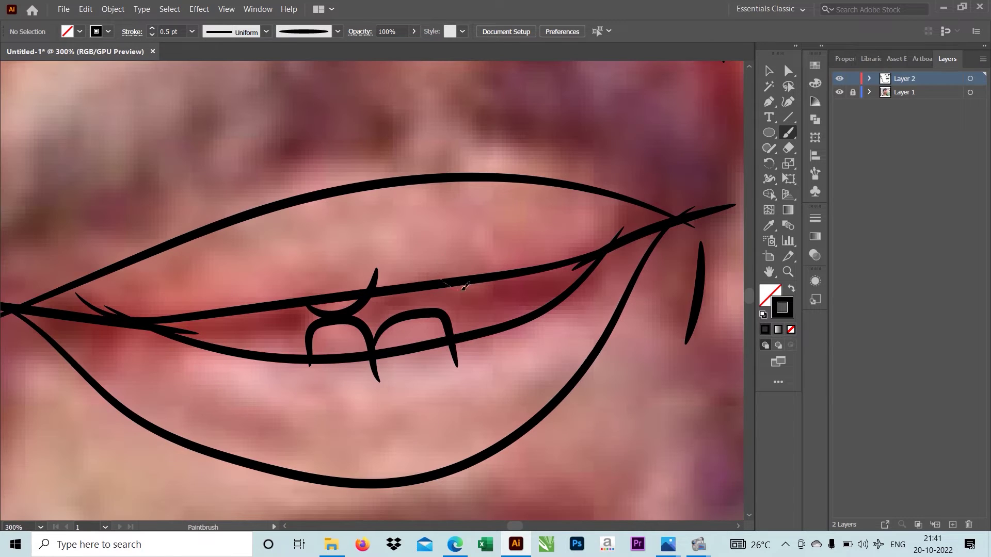
drag(442, 287, 491, 279)
key(ctrl+minus)
key(ctrl+minus)
key(ctrl+minus)
scroll(475, 312, up, 1)
scroll(144, 269, down, 1)
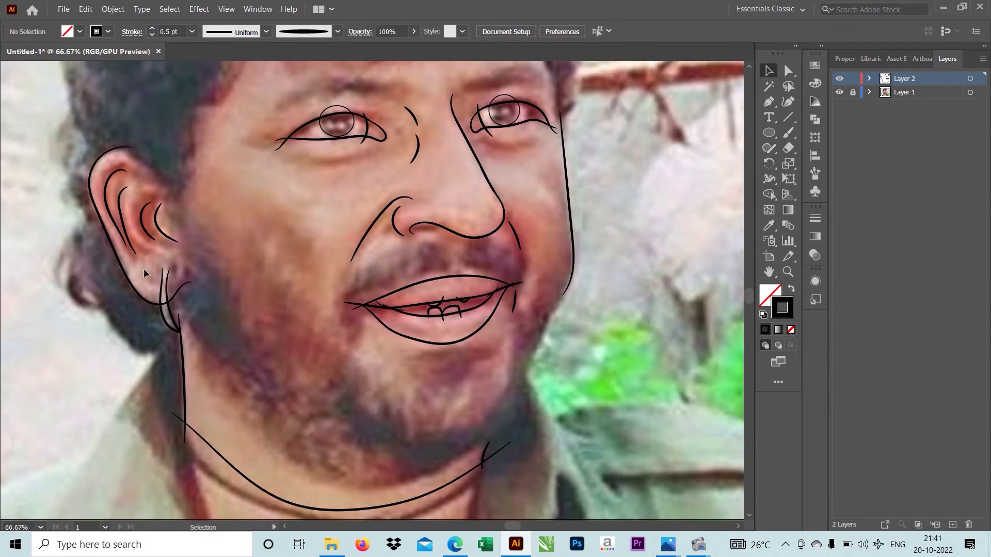
scroll(144, 269, up, 3)
Nudge the ear stroke's top tip right and toggle Layer 1's visibility to check the line art
key(a)
drag(197, 272, 206, 272)
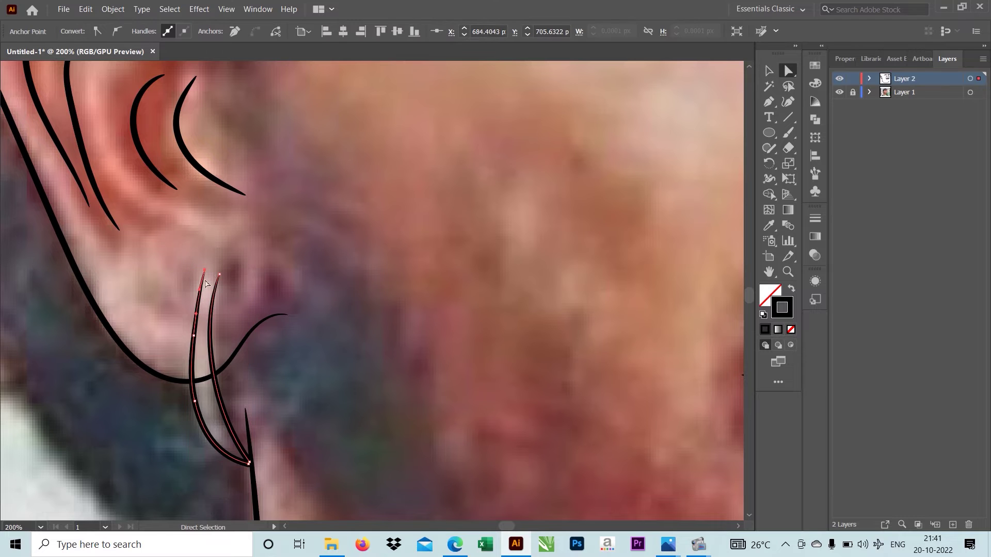
key(ctrl+shift+a)
key(ctrl+minus)
key(ctrl+minus)
key(ctrl+minus)
click(839, 92)
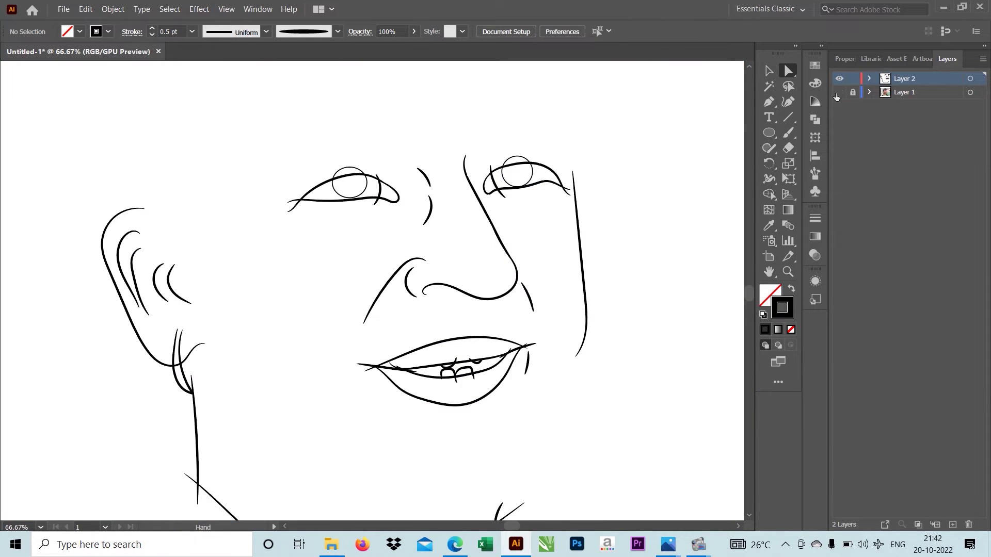
click(839, 92)
key(ctrl+minus)
key(ctrl+minus)
key(ctrl+minus)
Select all artwork and bring up the Pathfinder panel
key(v)
key(ctrl+a)
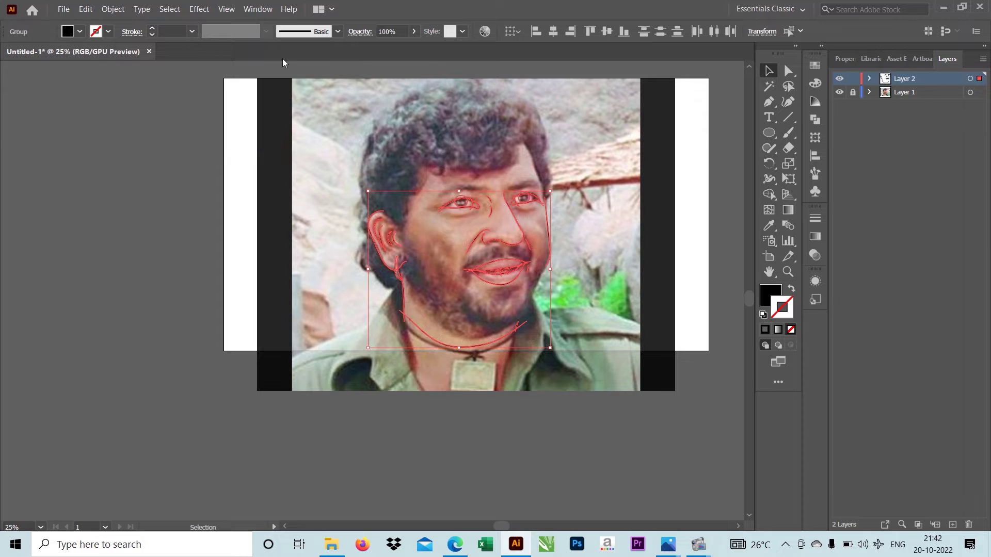
key(ctrl+shift+F9)
key(ctrl+shift+a)
scroll(488, 198, up, 4)
scroll(487, 197, up, 1)
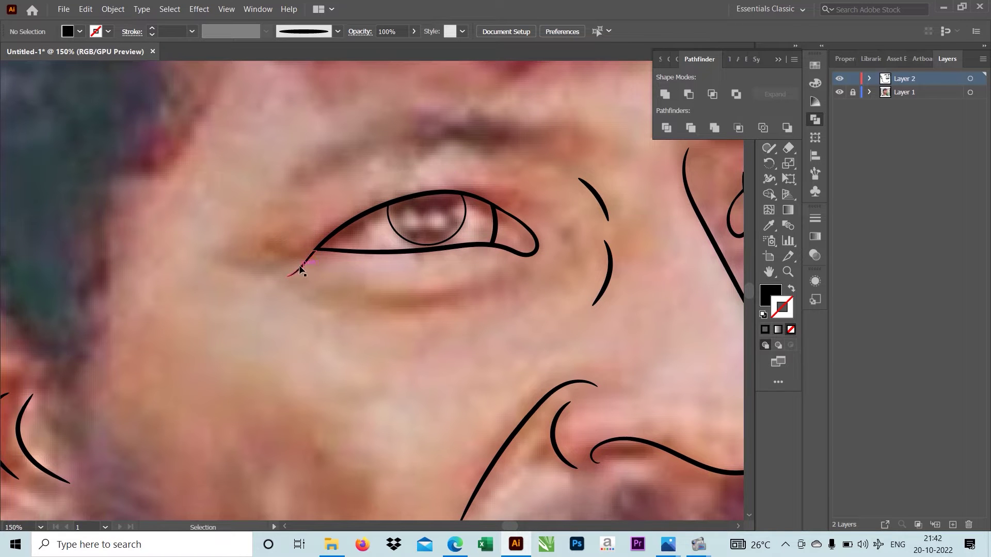
Select and delete the stray stroke sliver at the lip corner
scroll(301, 269, down, 4)
scroll(588, 269, up, 3)
scroll(587, 214, up, 1)
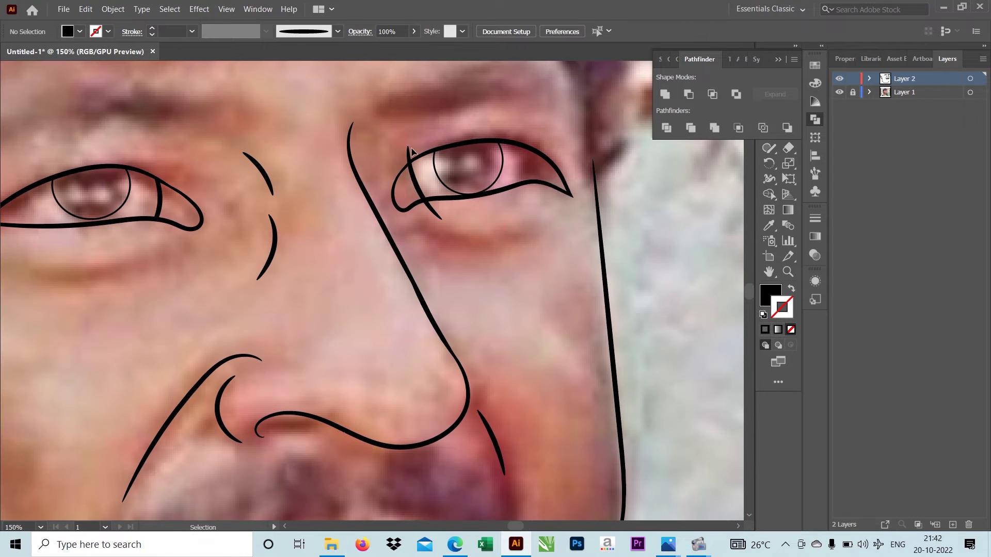
scroll(411, 151, down, 3)
scroll(221, 223, up, 3)
scroll(279, 337, down, 5)
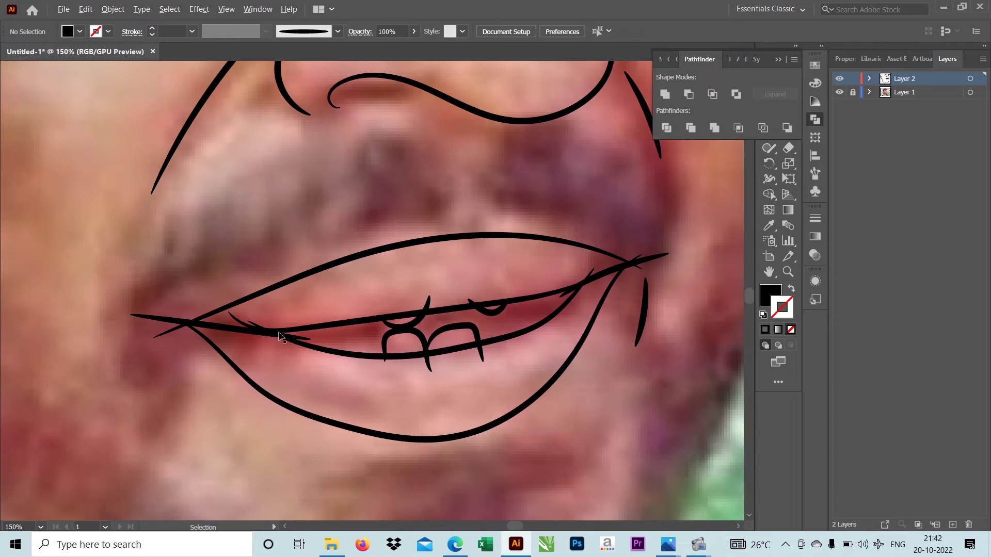
scroll(279, 336, up, 1)
click(263, 331)
scroll(263, 331, up, 7)
key(a)
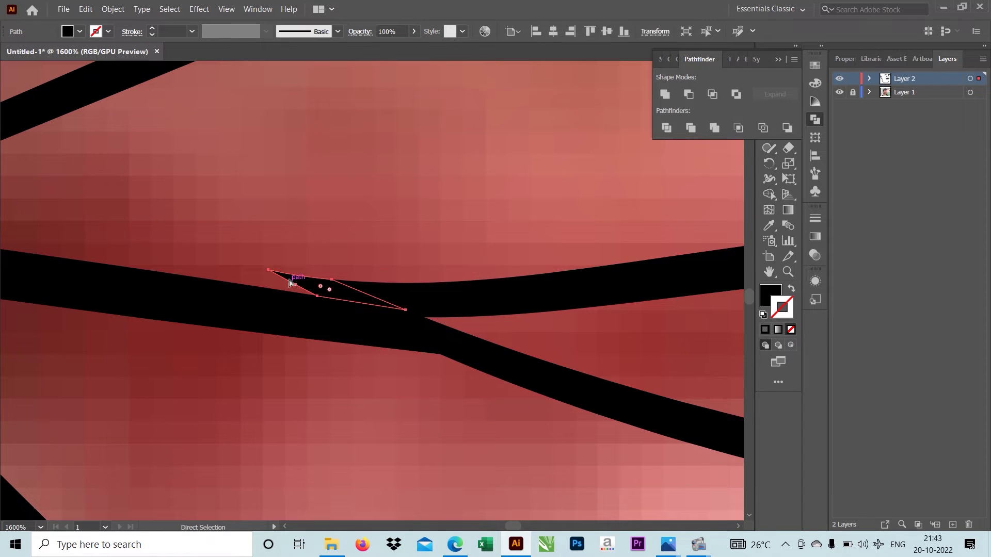
scroll(290, 282, down, 2)
scroll(398, 287, down, 2)
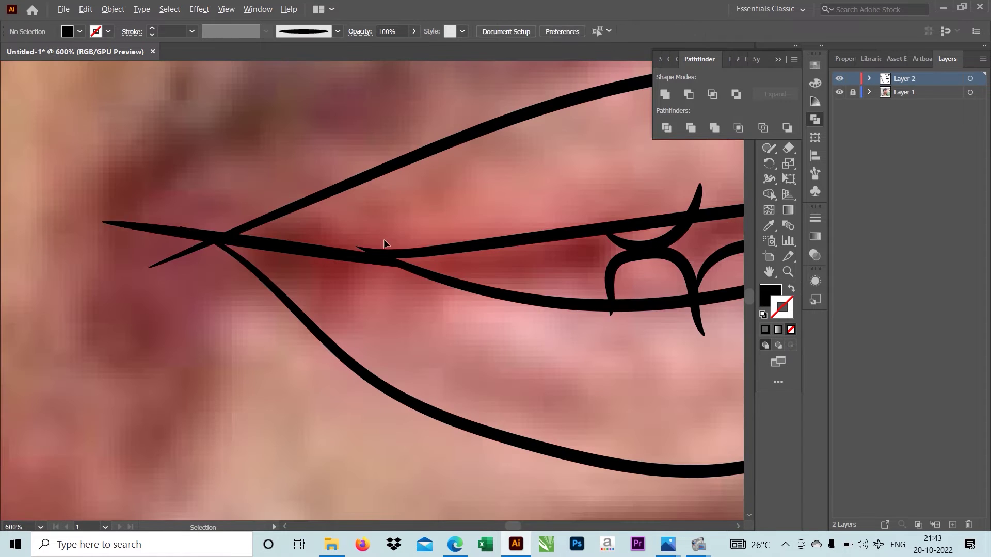
Deselect everything and switch back to the Paintbrush tool
click(202, 230)
scroll(354, 236, up, 1)
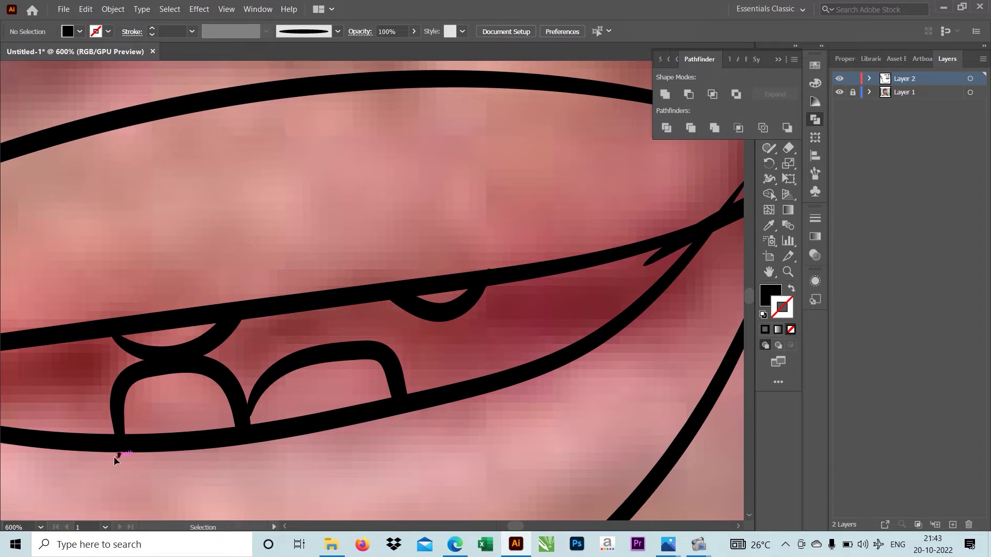
scroll(115, 456, up, 4)
scroll(206, 352, down, 8)
scroll(417, 225, up, 4)
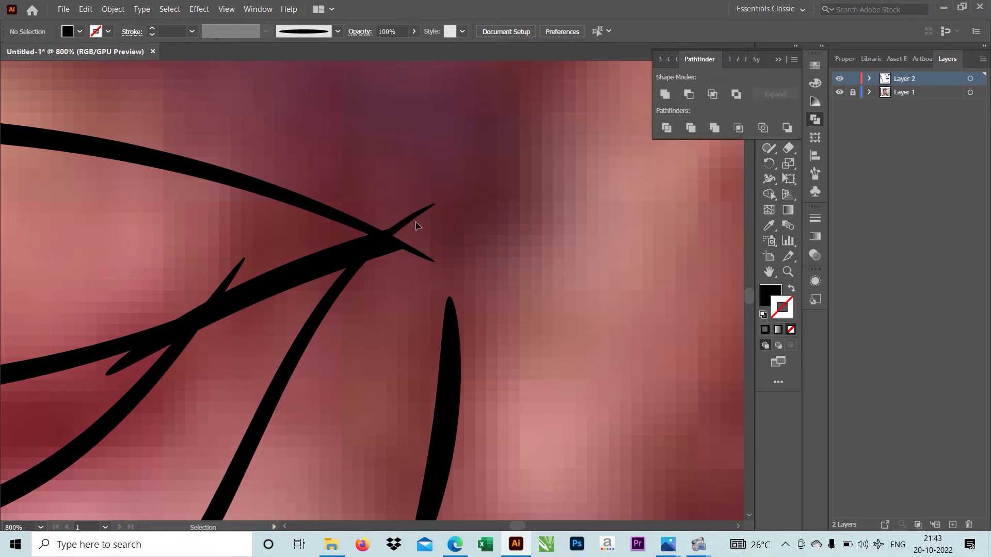
scroll(149, 351, down, 5)
scroll(277, 333, up, 4)
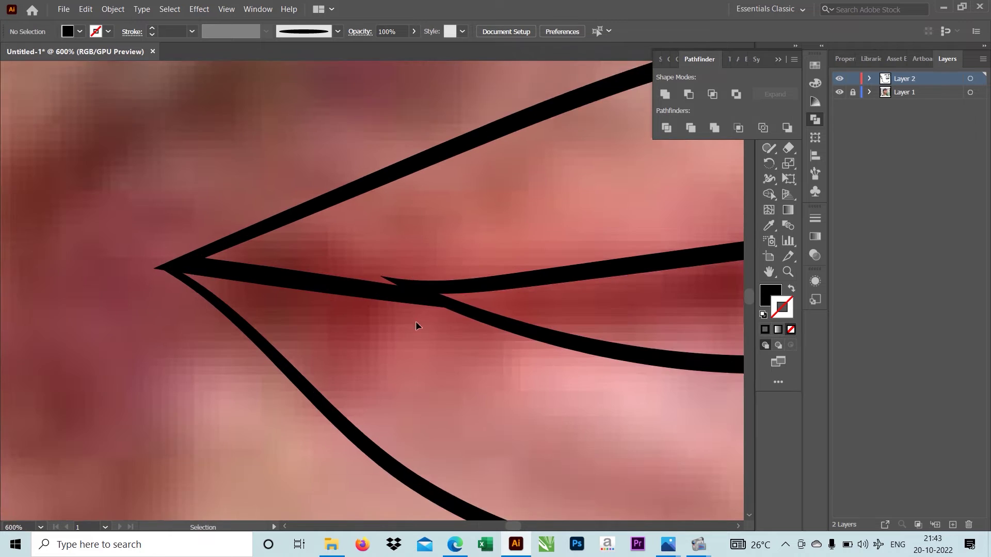
key(b)
scroll(416, 325, down, 2)
scroll(433, 287, down, 4)
scroll(434, 159, up, 1)
Draw a curved lower-lid line beneath each eye
scroll(507, 188, up, 2)
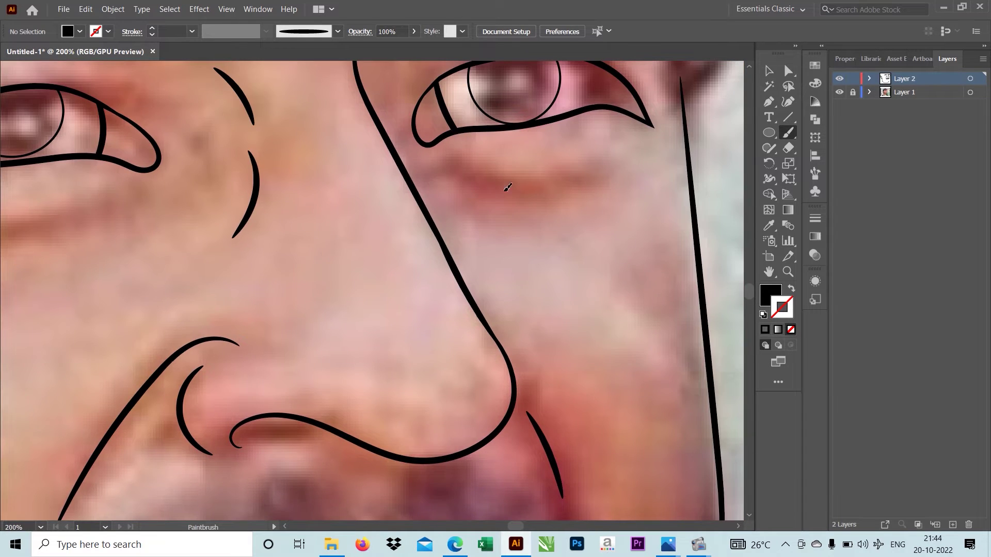
drag(507, 187, 604, 173)
scroll(596, 147, down, 2)
scroll(247, 173, up, 1)
drag(495, 207, 351, 193)
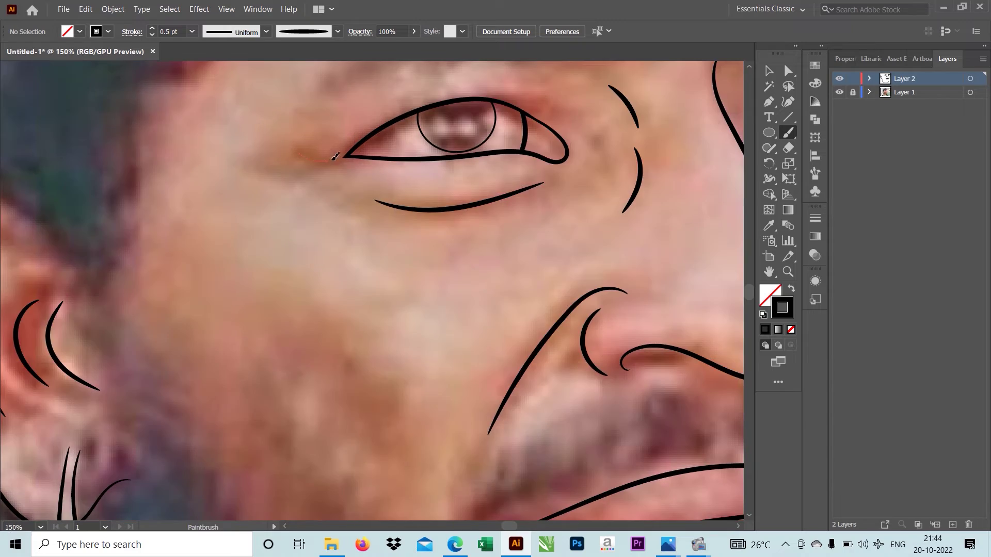
scroll(361, 196, down, 2)
scroll(272, 175, up, 2)
scroll(272, 175, down, 4)
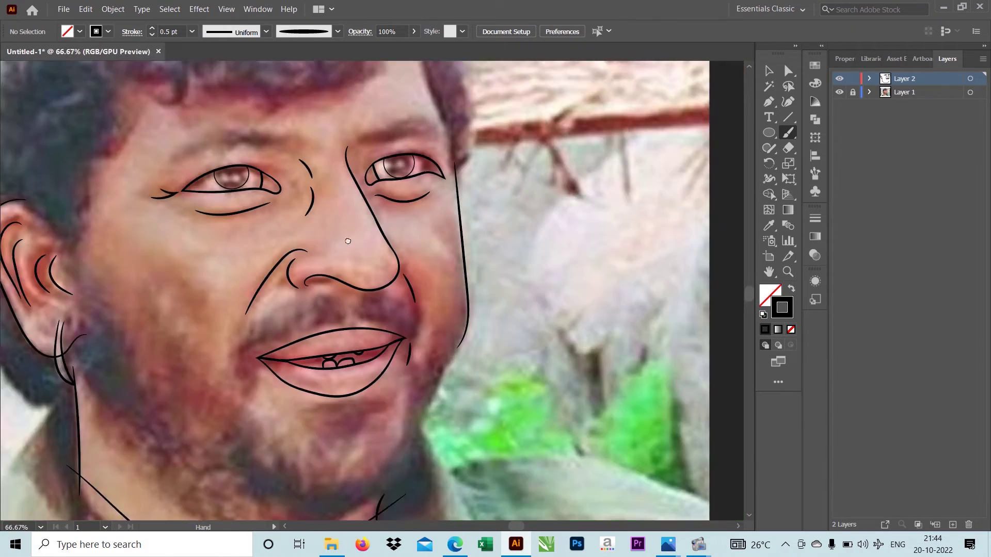
scroll(436, 182, up, 3)
scroll(436, 182, down, 3)
scroll(321, 288, up, 1)
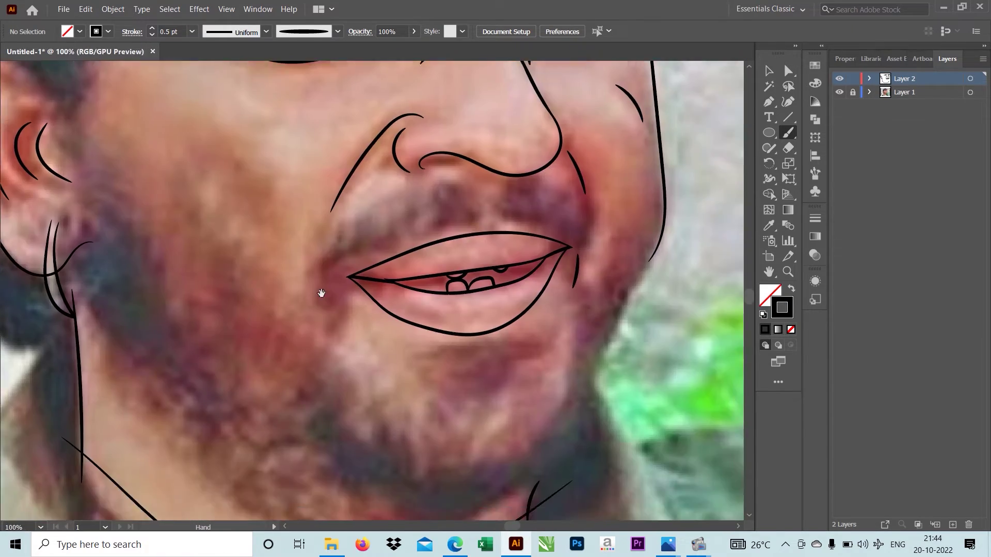
scroll(203, 226, up, 1)
scroll(186, 294, up, 1)
Switch to Direct Selection and review the face line drawing, including the ear-neck joint
key(a)
scroll(206, 309, down, 2)
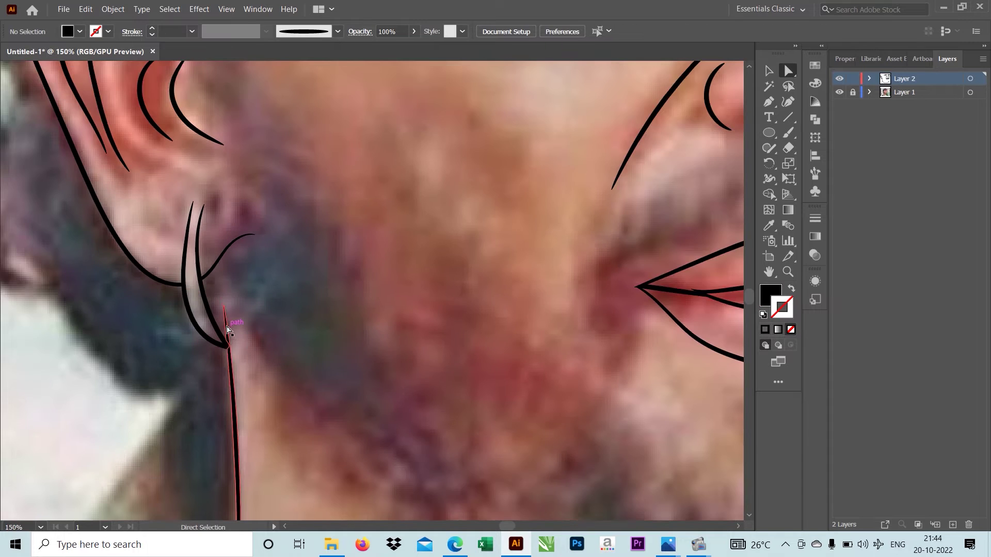
scroll(228, 340, up, 2)
scroll(284, 258, down, 2)
scroll(311, 288, down, 1)
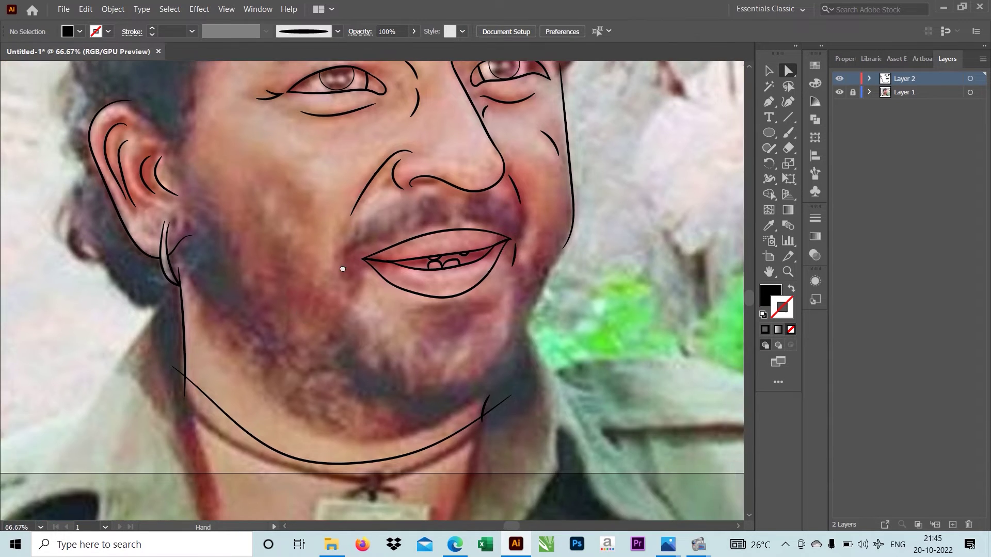
scroll(304, 330, down, 1)
scroll(345, 256, up, 1)
scroll(346, 255, down, 1)
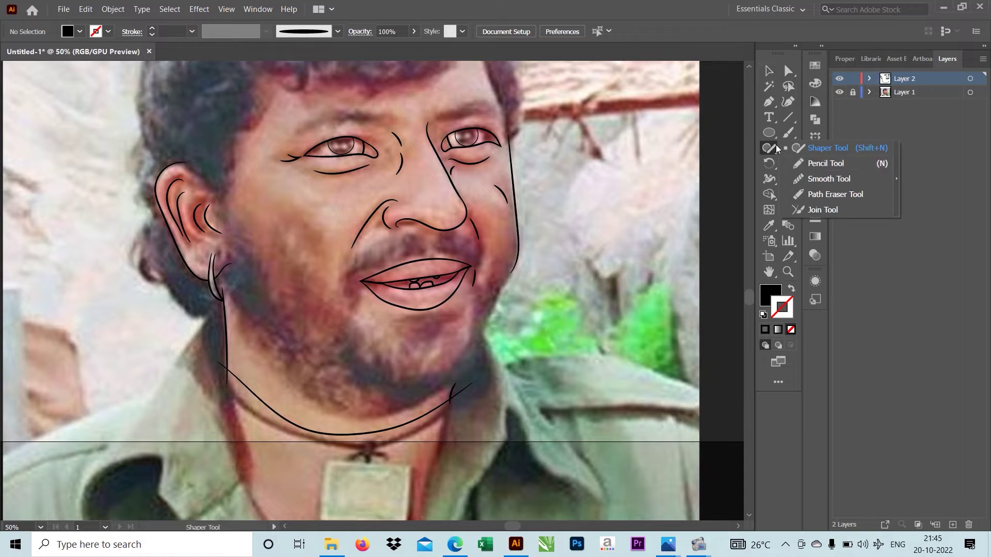
Switch to the Pencil and fill the gaps between the teeth solid black
drag(769, 148, 819, 161)
scroll(593, 299, up, 9)
scroll(446, 254, up, 1)
scroll(545, 262, down, 4)
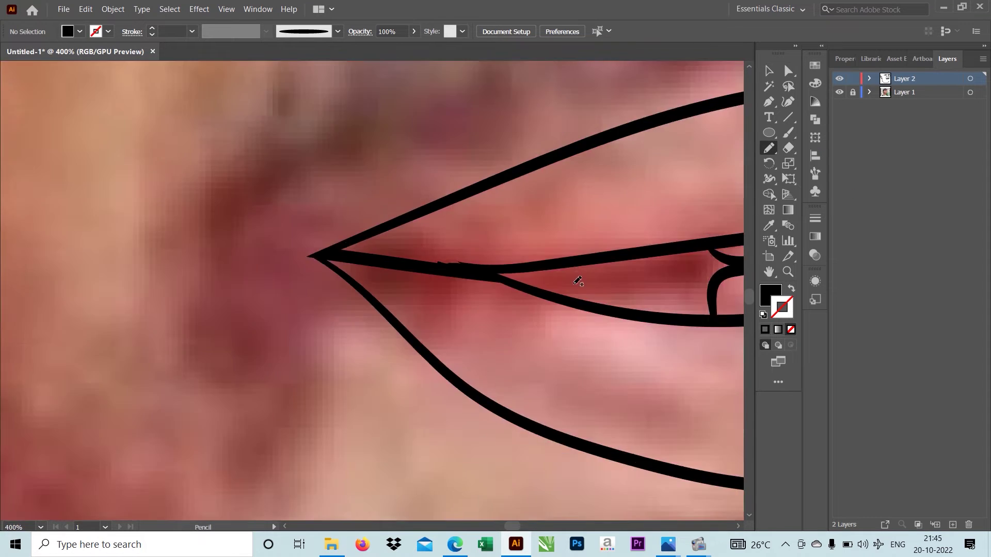
scroll(464, 289, left, 3)
drag(399, 278, 428, 309)
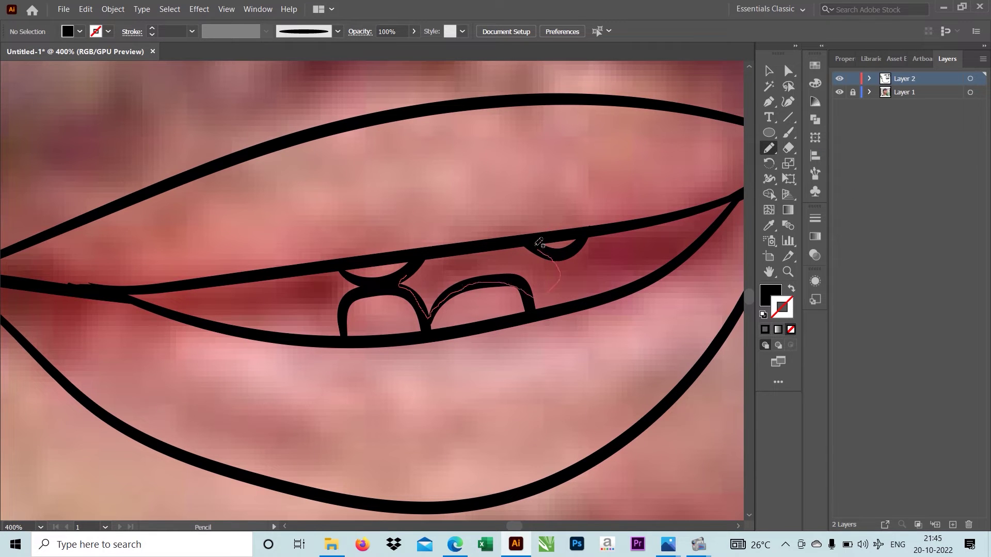
drag(540, 243, 537, 246)
scroll(346, 297, right, 3)
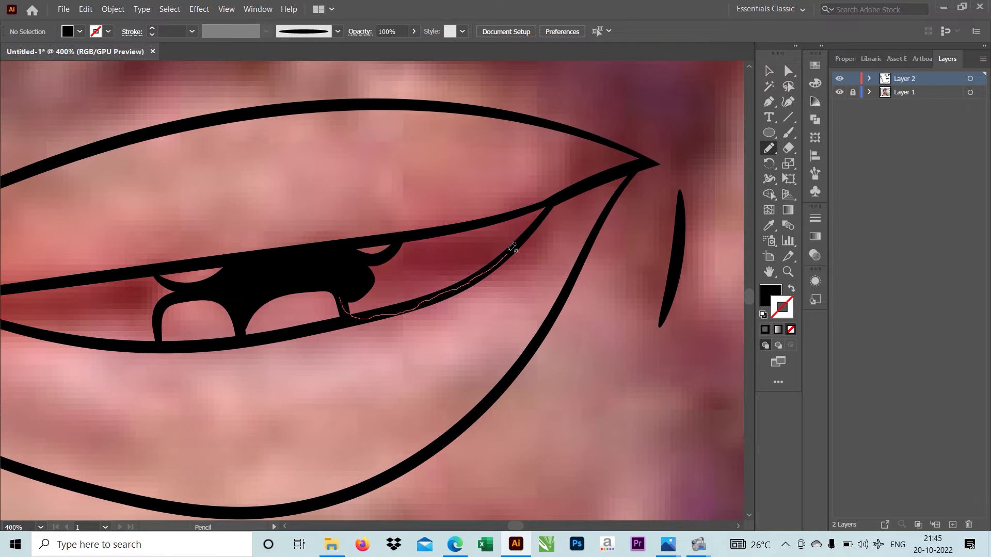
drag(408, 237, 403, 240)
Fill the mouth interior black beside the left tooth toward the left corner
scroll(398, 239, up, 5)
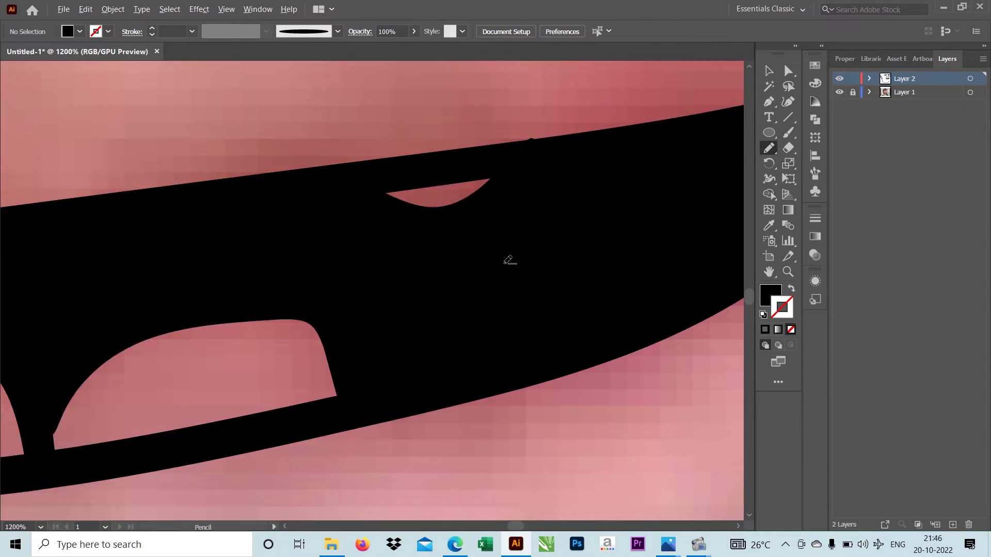
scroll(508, 261, up, 2)
key(a)
scroll(506, 203, down, 4)
key(n)
scroll(596, 354, left, 3)
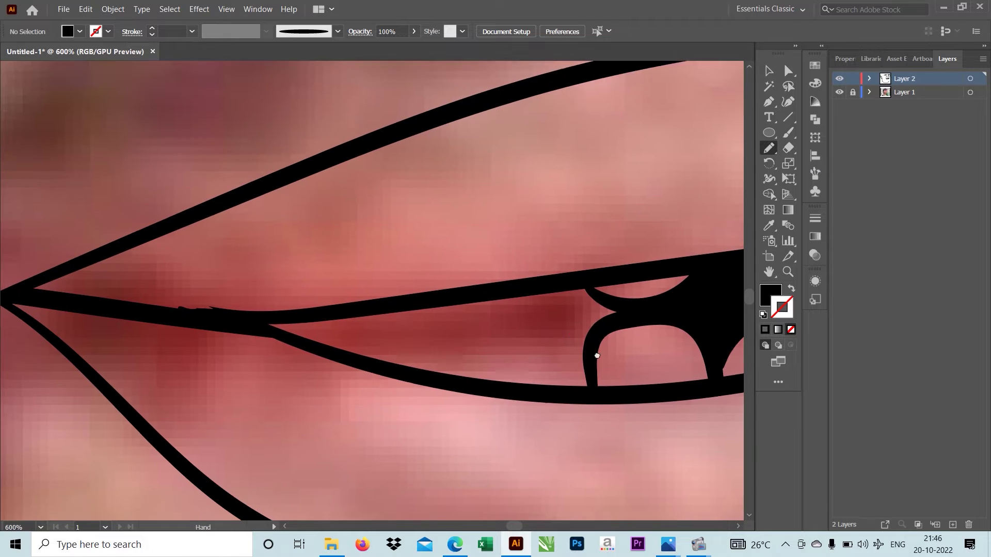
drag(572, 269, 619, 284)
drag(405, 292, 408, 289)
scroll(559, 268, left, 3)
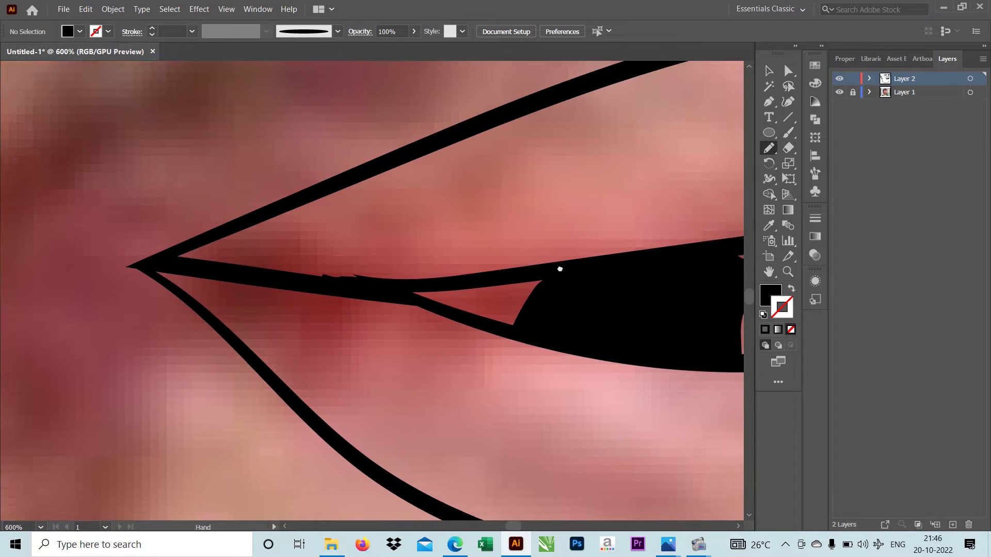
scroll(559, 268, down, 1)
drag(593, 247, 456, 254)
key(ctrl+1)
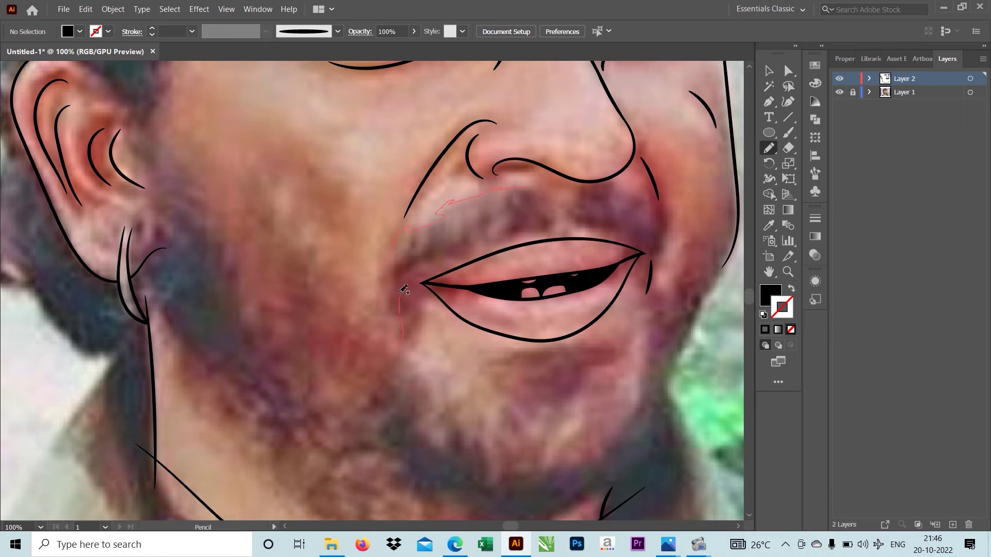
Draw the black moustache across the upper lip, filling the gap near the left corner
drag(404, 289, 394, 228)
key(ctrl+equal)
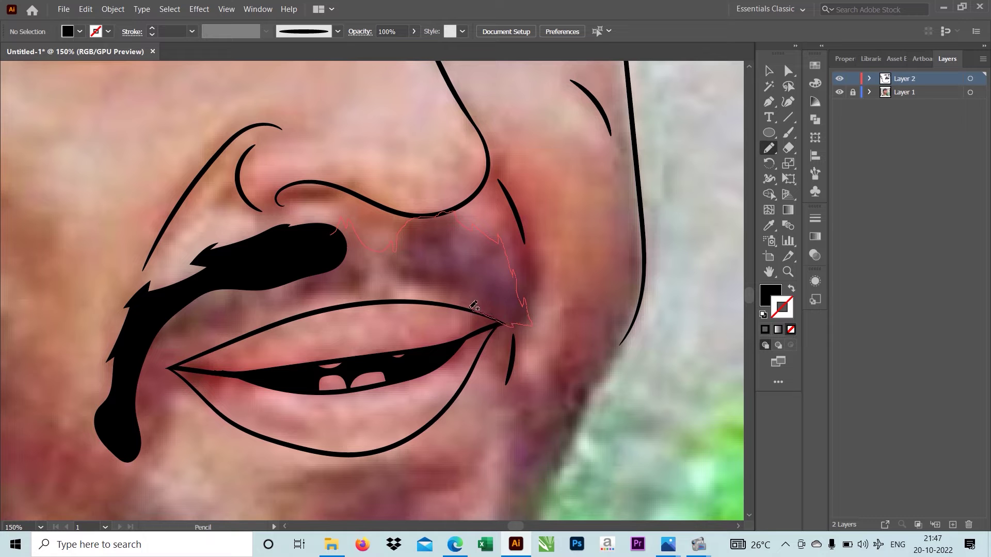
drag(297, 292, 294, 289)
key(ctrl+equal)
drag(169, 348, 409, 291)
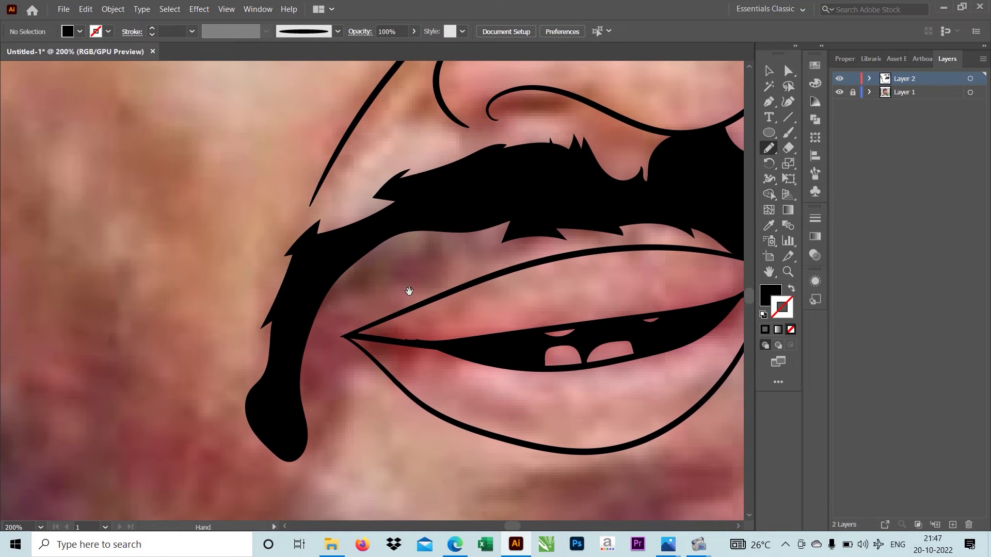
drag(521, 242, 524, 243)
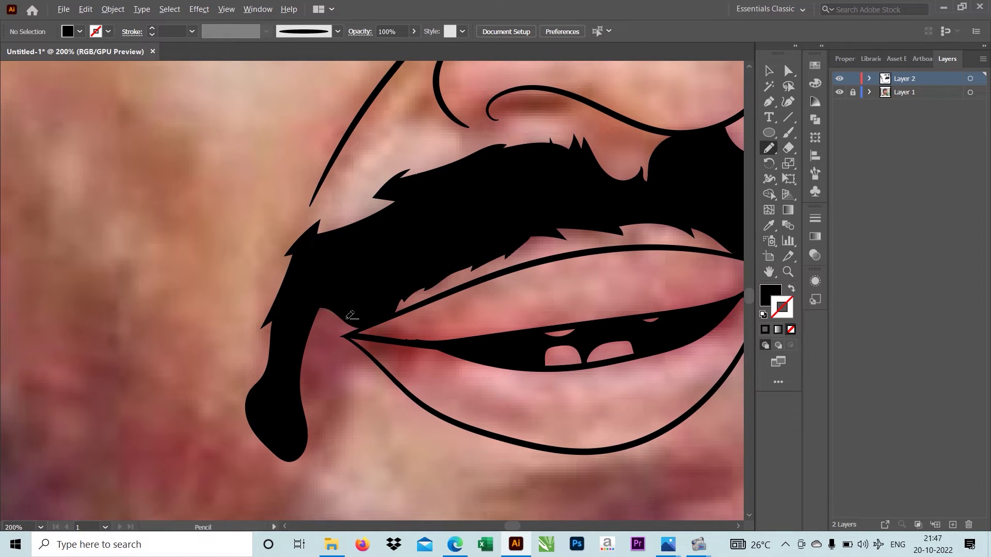
Extend the moustache tips down past both mouth corners and begin the cheek beard
key(ctrl+minus)
key(ctrl+minus)
key(ctrl+equal)
key(ctrl+equal)
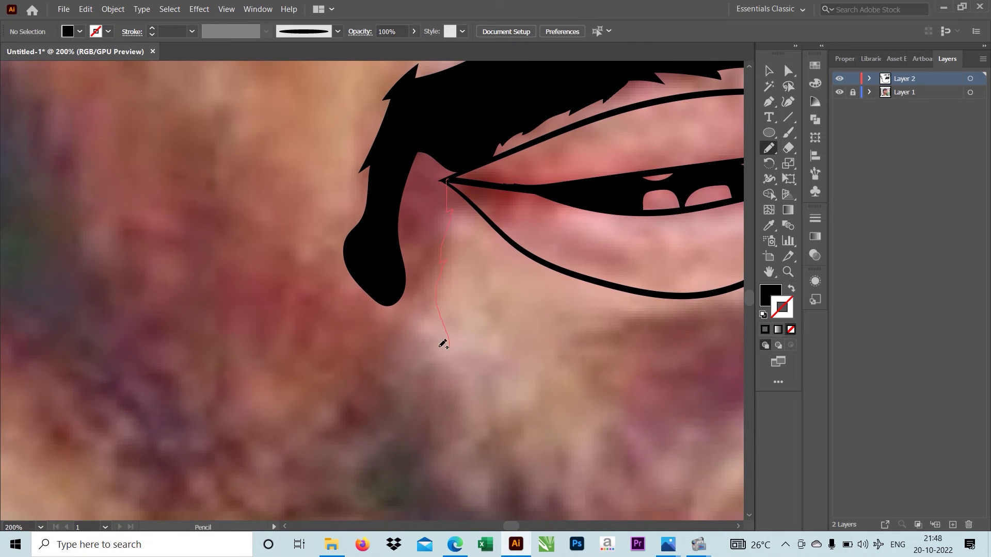
drag(461, 169, 457, 173)
key(ctrl+minus)
key(ctrl+minus)
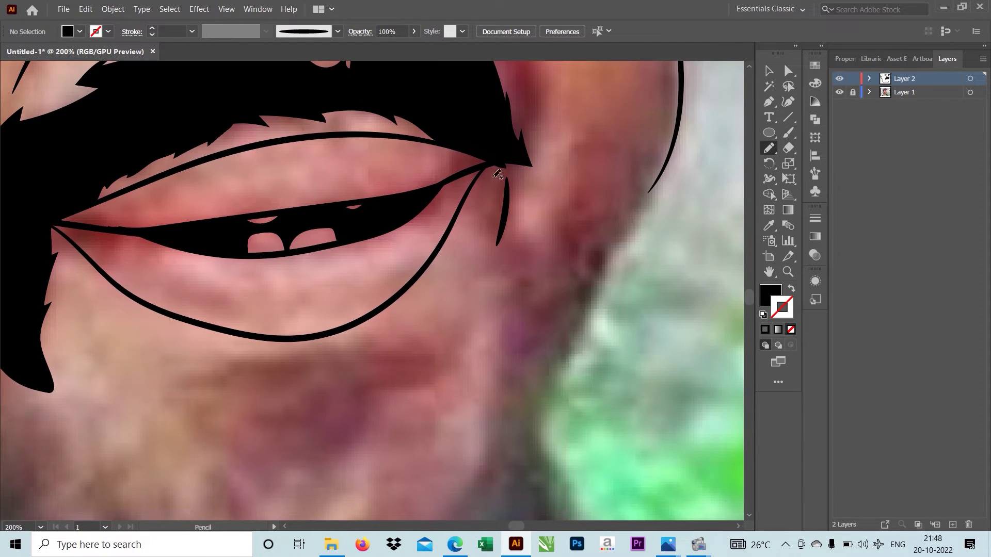
drag(11, 304, 440, 377)
drag(457, 315, 425, 290)
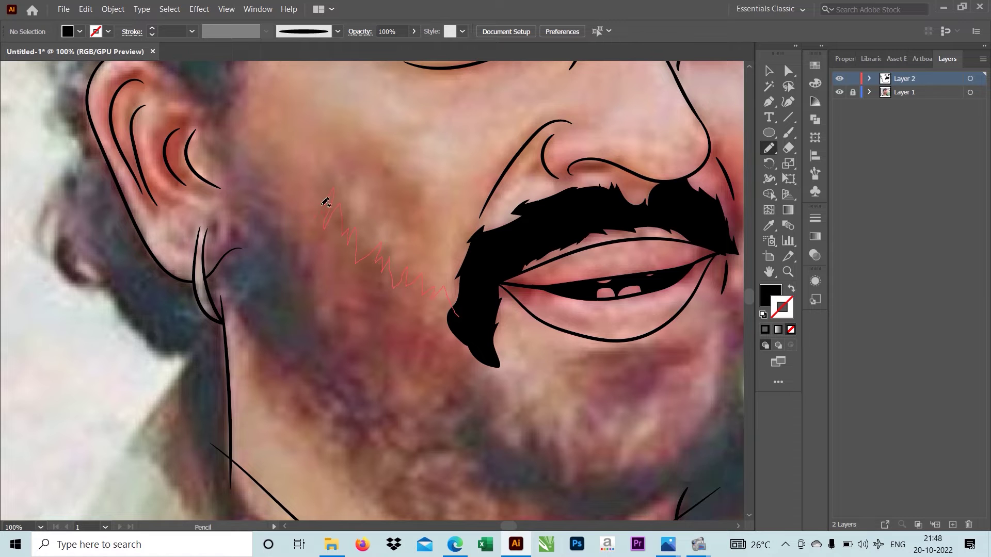
Trace a closed, solid black sideburn beside the ear
drag(299, 283, 287, 270)
mouse_move(252, 139)
mouse_down()
mouse_move(382, 366)
mouse_move(381, 344)
mouse_up()
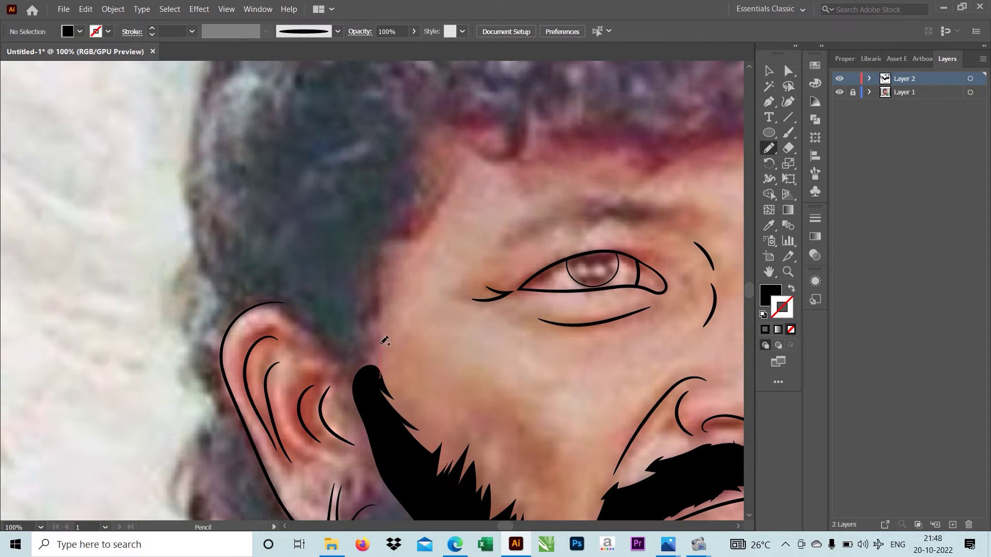
drag(384, 379, 384, 284)
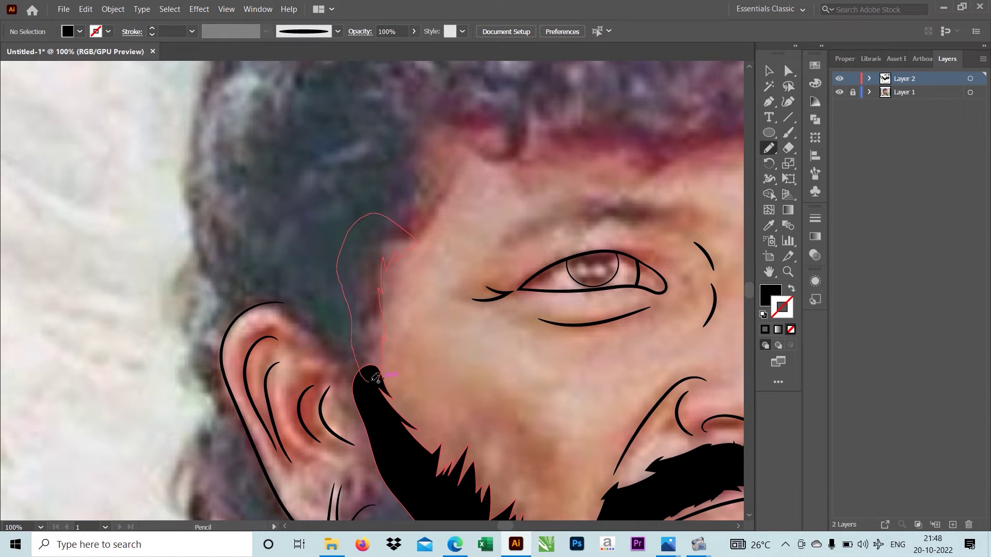
drag(377, 379, 378, 378)
scroll(309, 350, up, 3)
scroll(309, 350, right, 4)
Add black hair shapes at the temple, behind the ear top and along its back
mouse_move(322, 223)
mouse_down()
mouse_move(309, 227)
mouse_move(314, 254)
mouse_move(309, 227)
mouse_up()
scroll(310, 232, right, 2)
scroll(310, 232, up, 2)
scroll(310, 227, down, 3)
scroll(310, 227, up, 2)
scroll(361, 309, down, 3)
scroll(469, 323, up, 3)
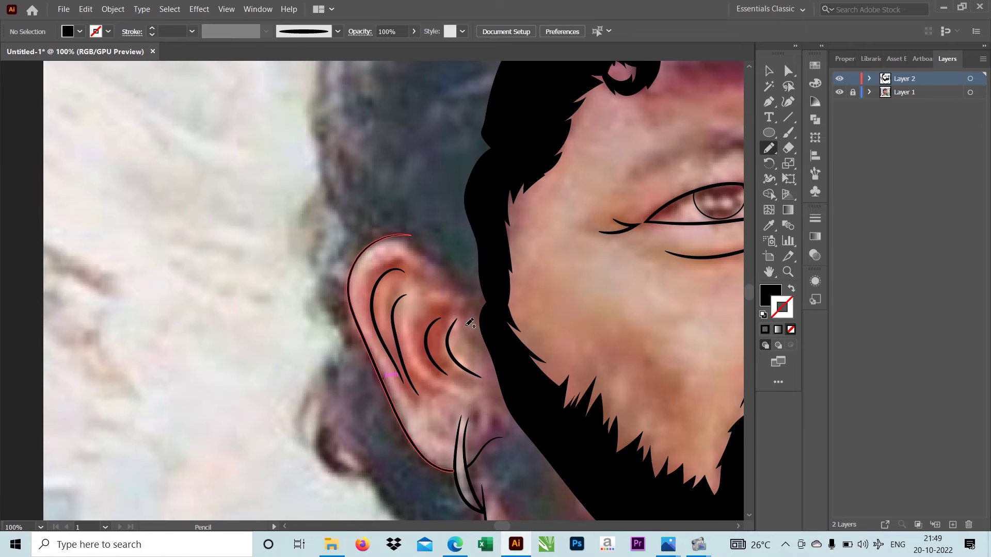
drag(476, 196, 482, 320)
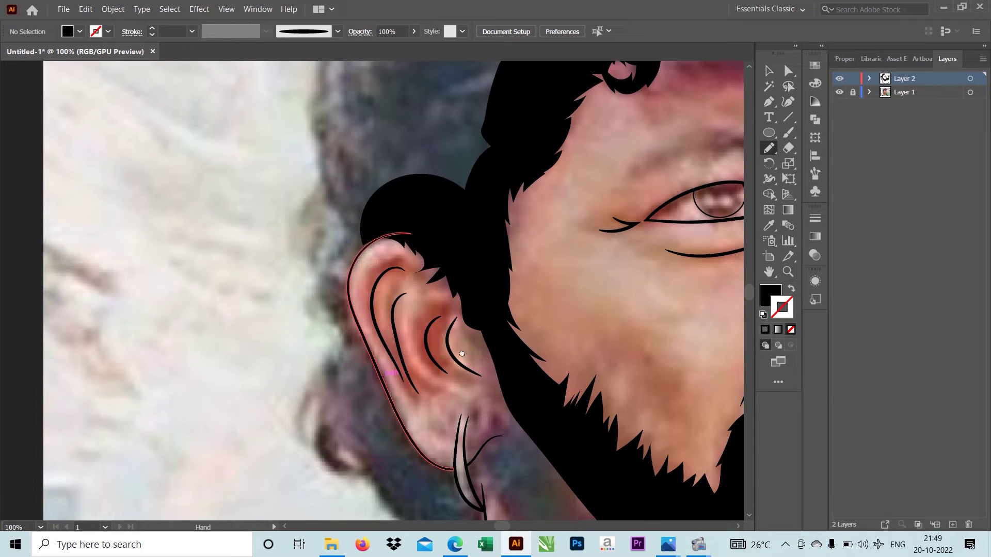
scroll(448, 155, up, 2)
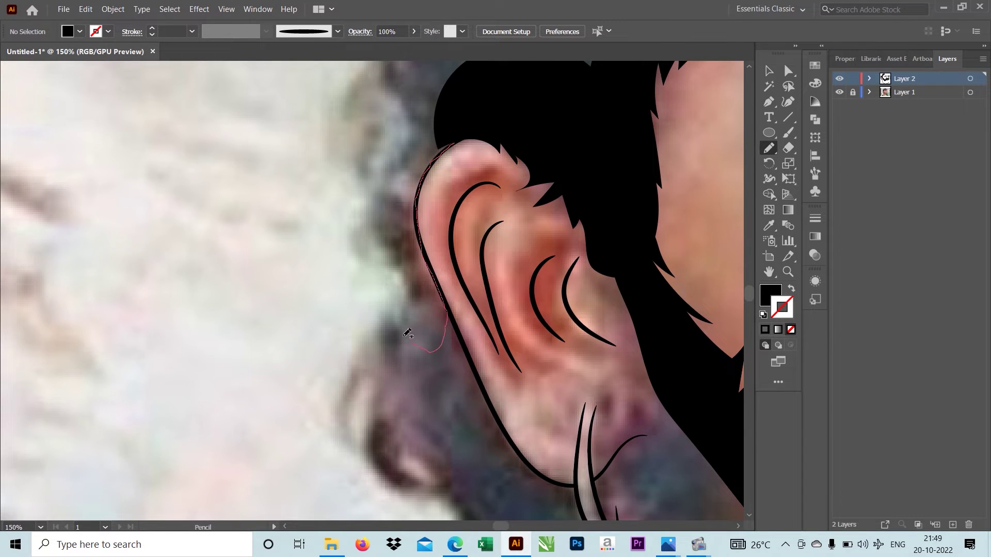
drag(349, 101, 341, 100)
scroll(413, 181, down, 3)
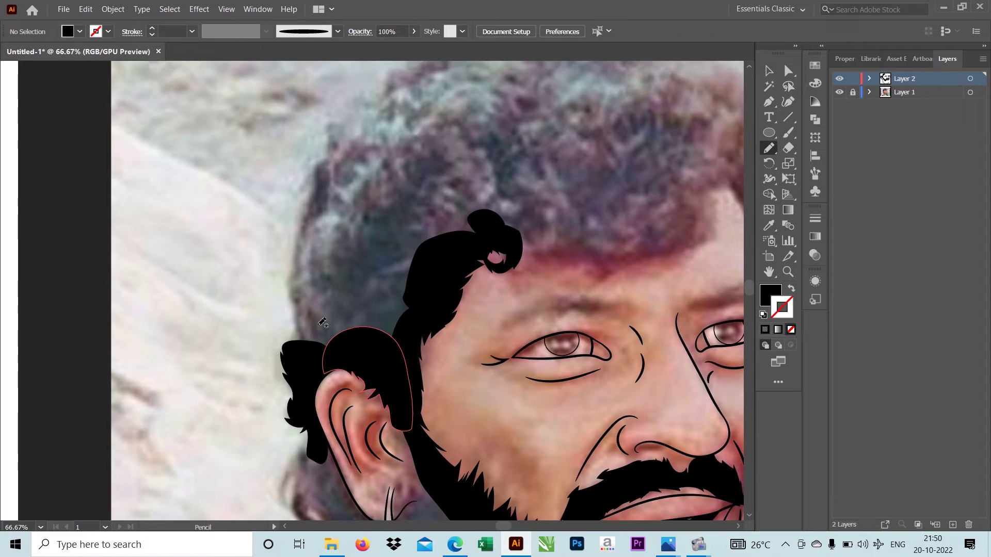
scroll(361, 154, up, 3)
Fill the hair hanging below the ear beside the neck in black
drag(326, 132, 280, 170)
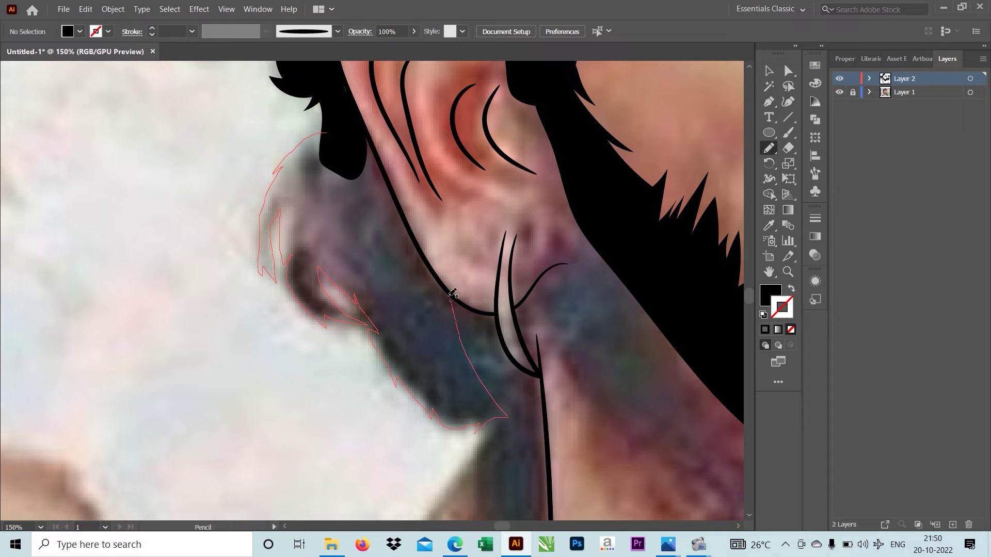
drag(378, 144, 378, 146)
scroll(377, 146, up, 2)
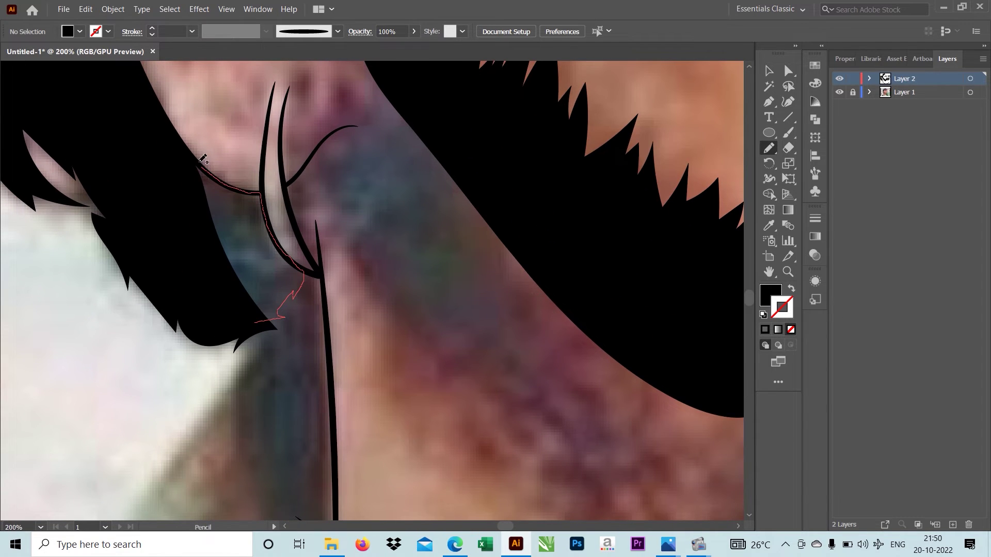
drag(203, 159, 203, 159)
scroll(203, 159, down, 3)
scroll(379, 129, up, 2)
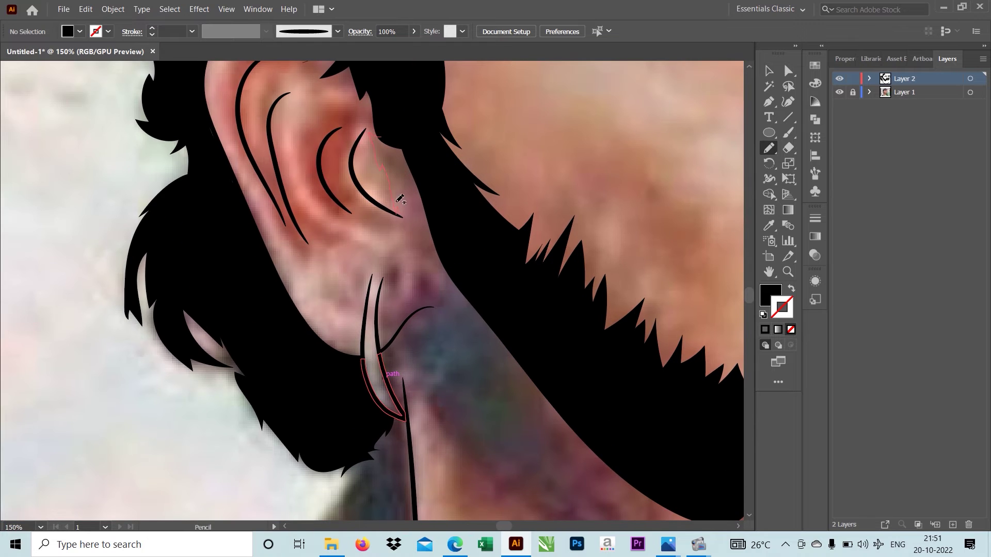
scroll(426, 302, up, 2)
Fill the hair and small gaps around the earring with black shapes
drag(426, 302, 521, 165)
drag(407, 287, 410, 302)
scroll(410, 302, up, 3)
drag(585, 156, 593, 114)
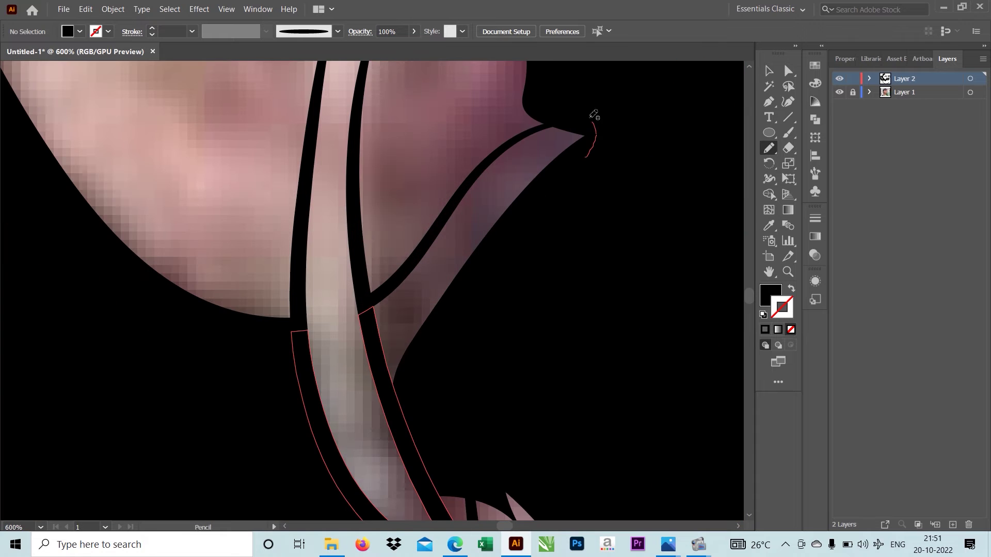
drag(416, 256, 392, 308)
scroll(361, 222, down, 2)
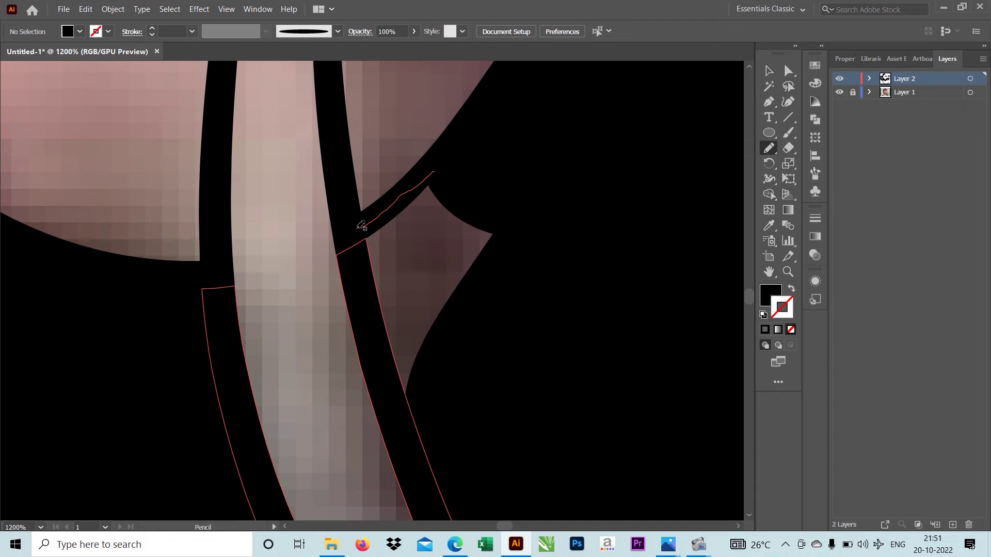
drag(361, 221, 431, 165)
scroll(410, 314, down, 5)
scroll(411, 314, up, 2)
Fill the beard under the jaw and along the cheek, plus the tuft below the lip
drag(304, 203, 317, 239)
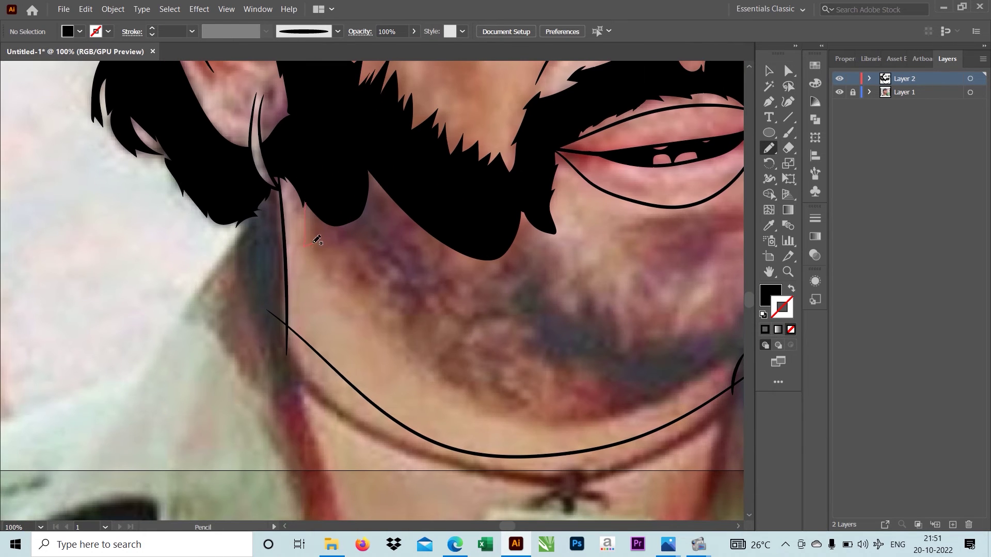
drag(518, 406, 306, 204)
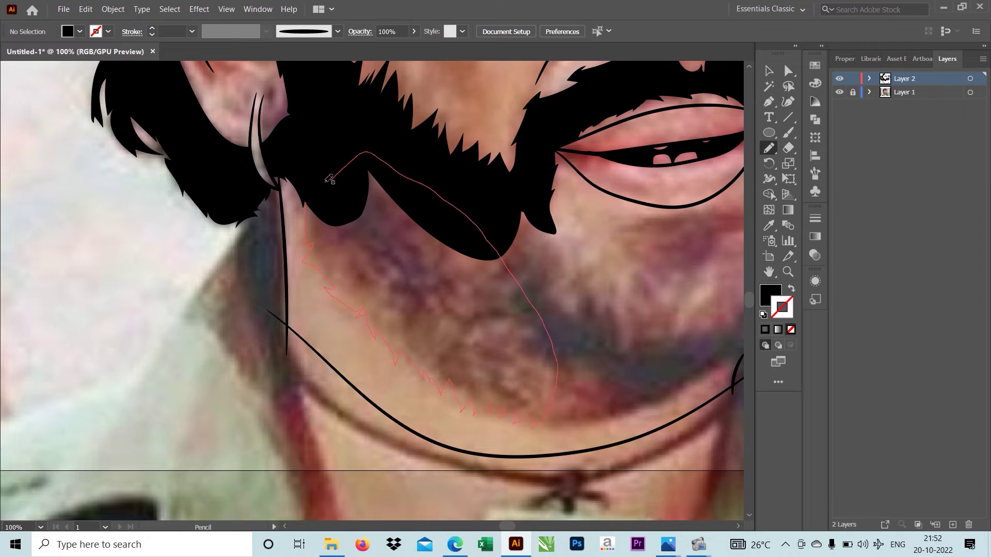
scroll(307, 203, up, 3)
scroll(284, 166, down, 3)
scroll(284, 167, up, 1)
drag(195, 195, 267, 191)
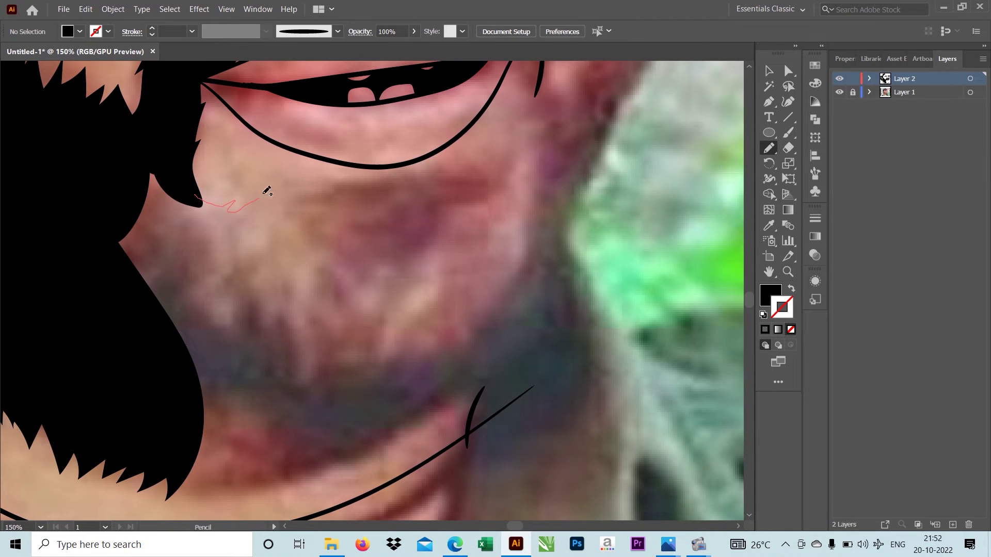
drag(430, 219, 207, 206)
scroll(347, 224, down, 2)
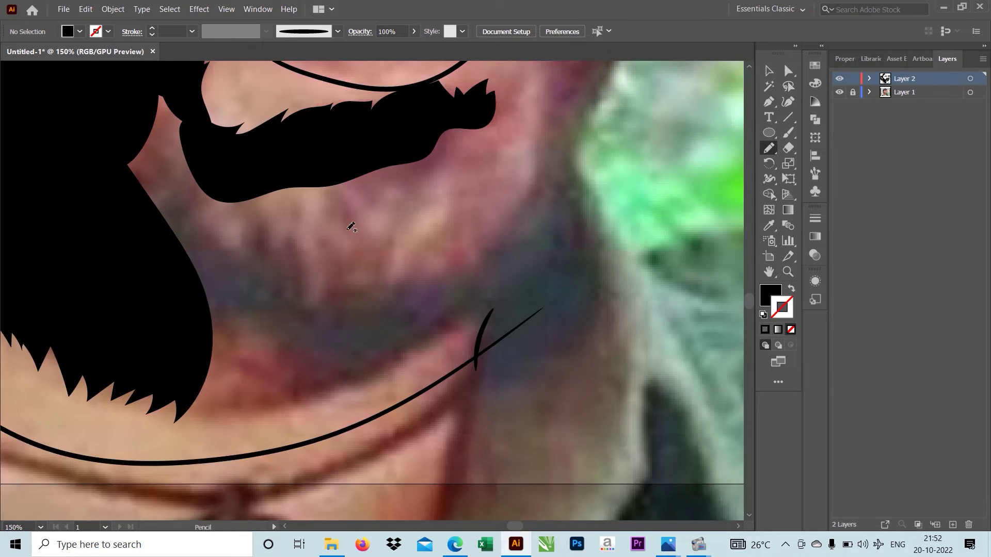
scroll(309, 221, down, 1)
Extend the black beard along the chin down to the jawline and lower right chin
drag(336, 177, 267, 221)
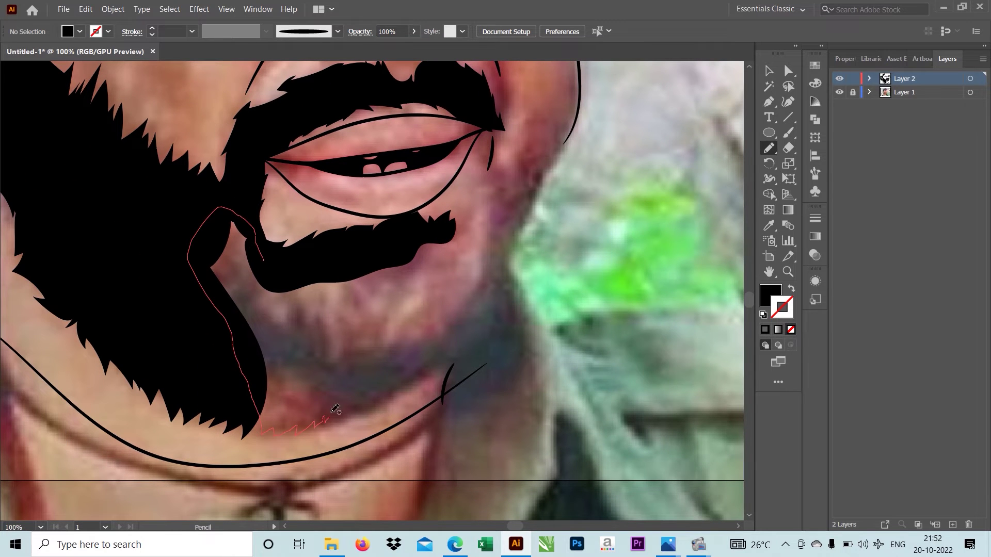
drag(401, 354, 402, 353)
scroll(402, 354, up, 1)
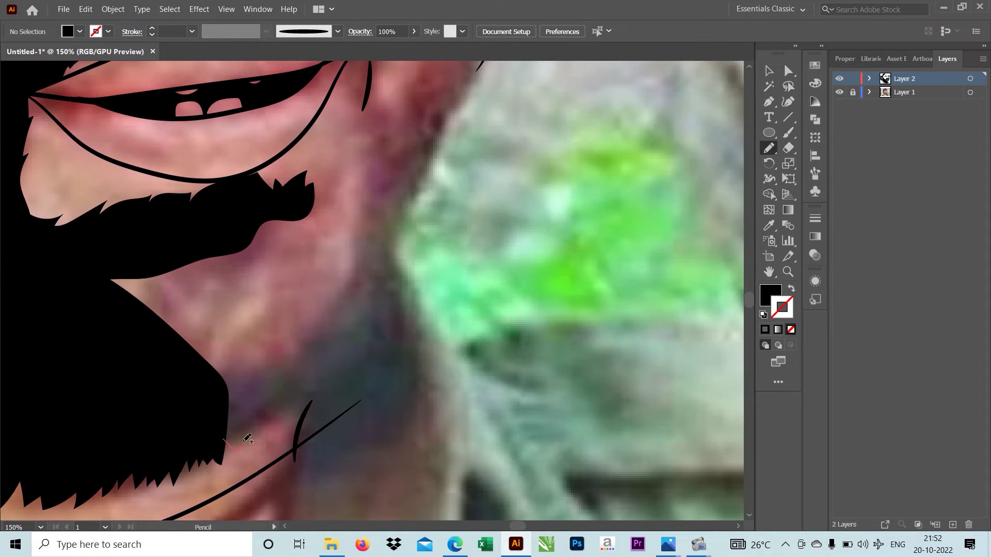
drag(88, 298, 83, 288)
scroll(369, 328, down, 1)
scroll(336, 216, up, 1)
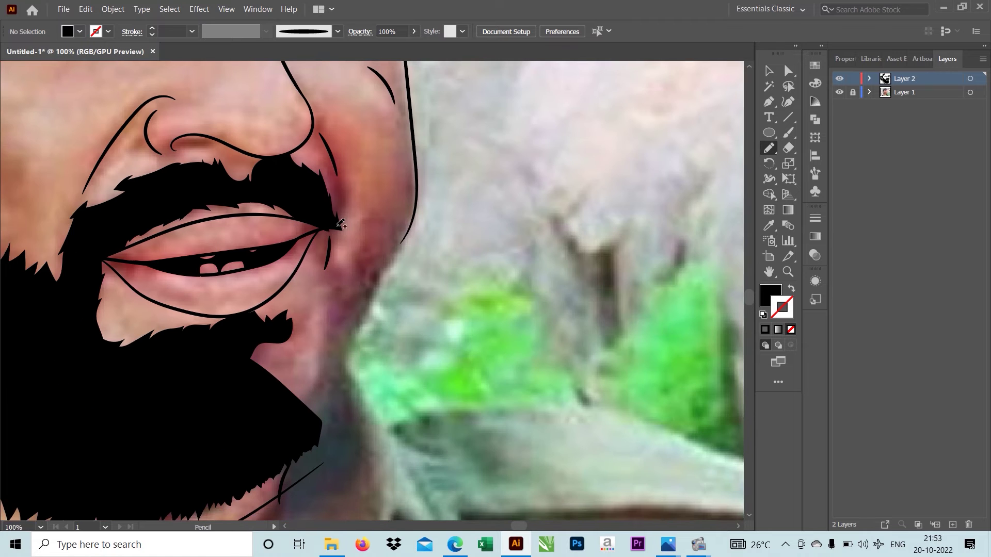
scroll(336, 177, down, 1)
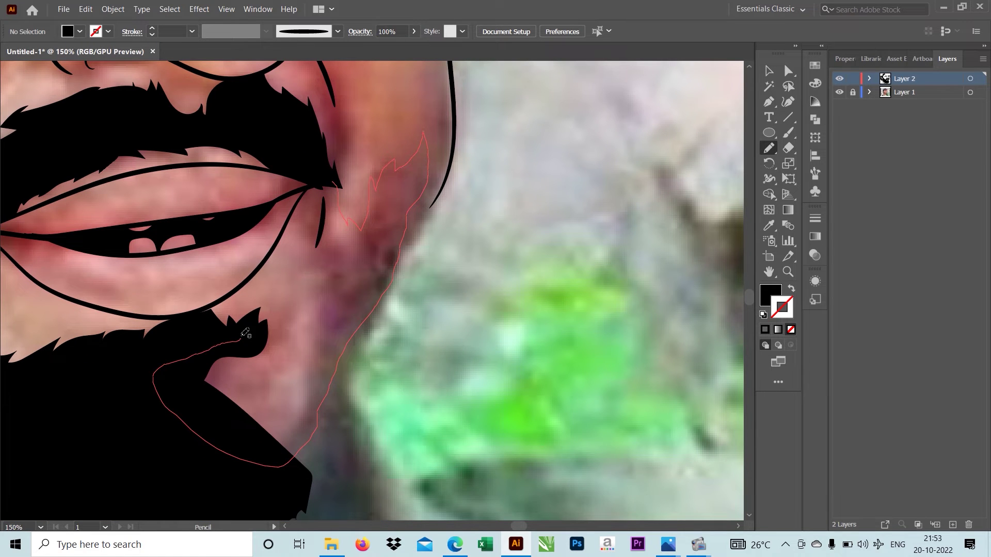
Close the beard shape beside the mouth corner and fill the remaining gap below the lip
drag(304, 192, 304, 193)
scroll(304, 192, up, 4)
scroll(309, 155, up, 3)
drag(355, 165, 317, 141)
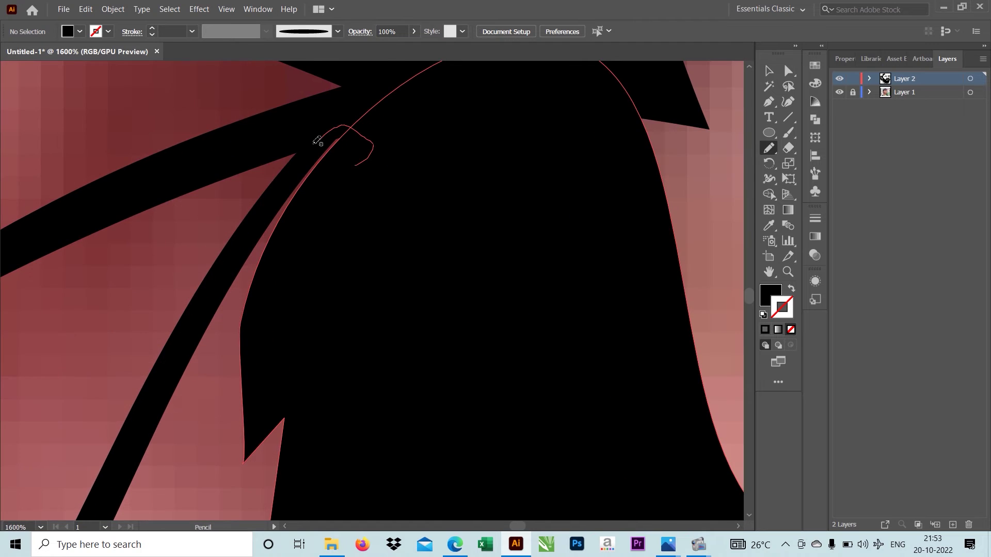
drag(372, 193, 372, 193)
scroll(372, 194, down, 7)
scroll(590, 217, down, 2)
scroll(531, 168, up, 1)
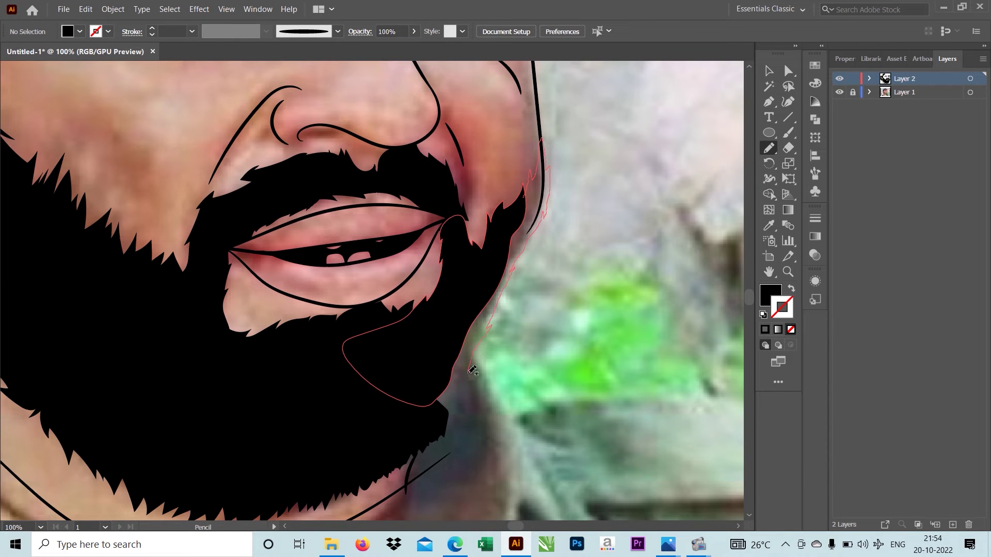
scroll(431, 341, down, 2)
scroll(392, 299, up, 1)
scroll(382, 289, up, 2)
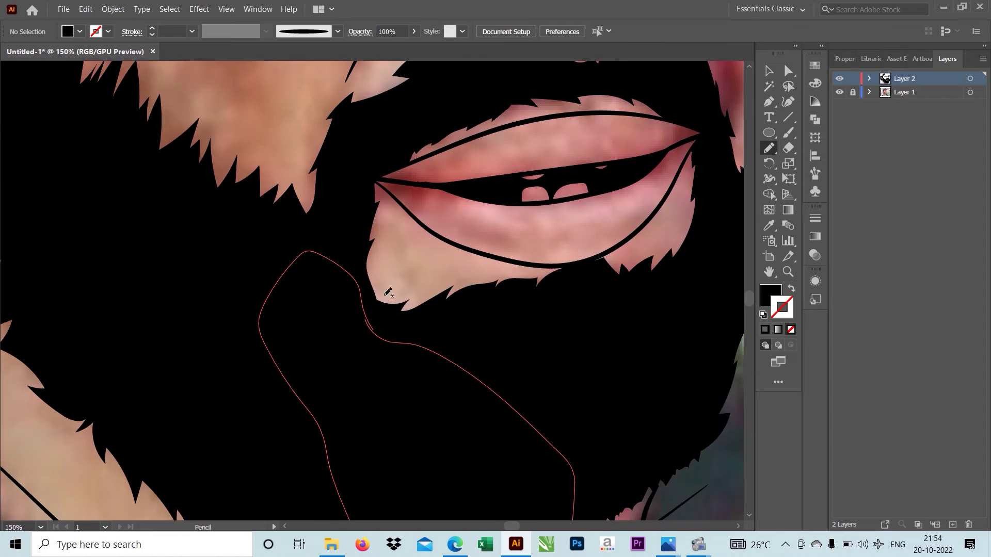
drag(340, 272, 340, 272)
Pencil a closed hair outline across the forehead so it fills solid black
scroll(361, 268, down, 3)
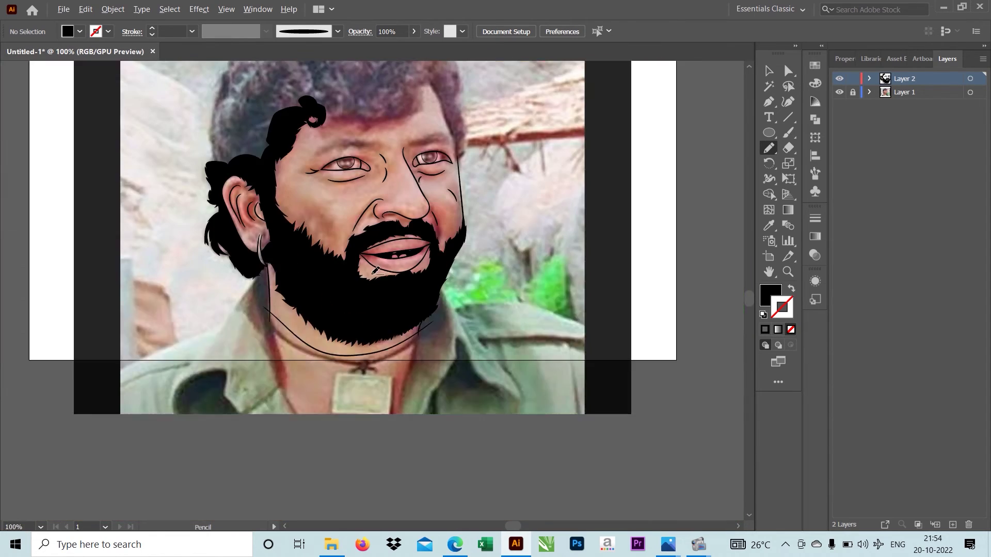
scroll(454, 248, up, 2)
scroll(409, 247, up, 1)
drag(409, 246, 514, 361)
scroll(513, 361, down, 2)
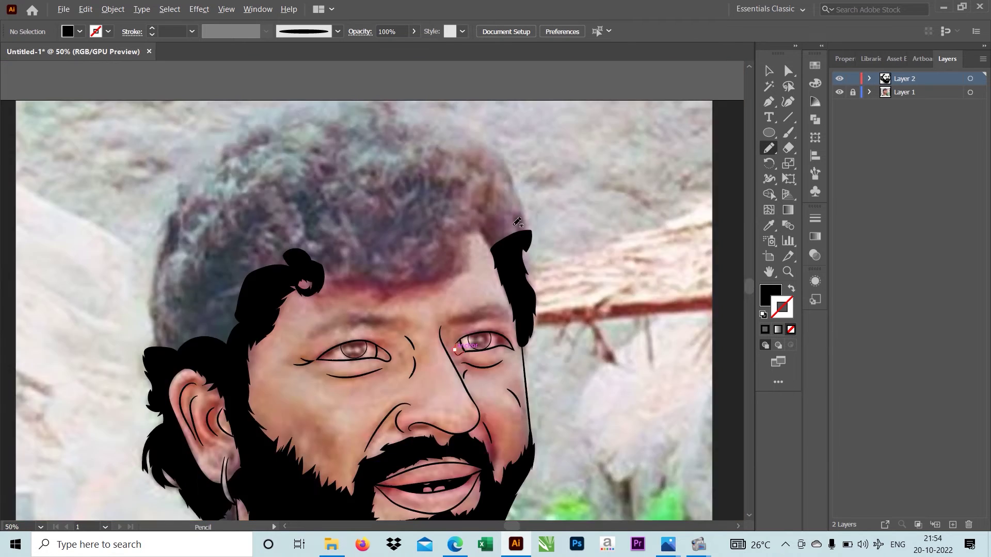
scroll(216, 309, up, 1)
scroll(210, 310, up, 1)
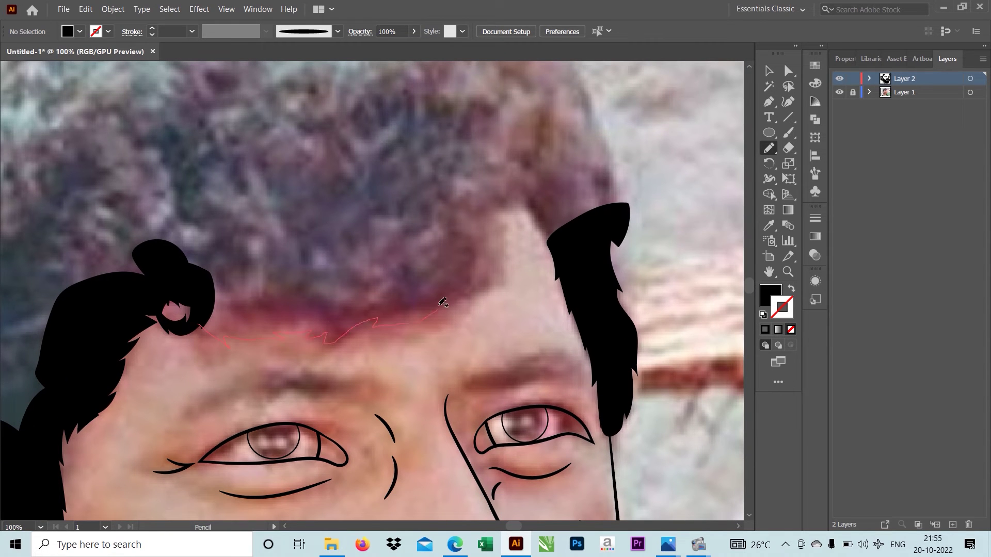
drag(234, 308, 233, 308)
scroll(234, 308, down, 2)
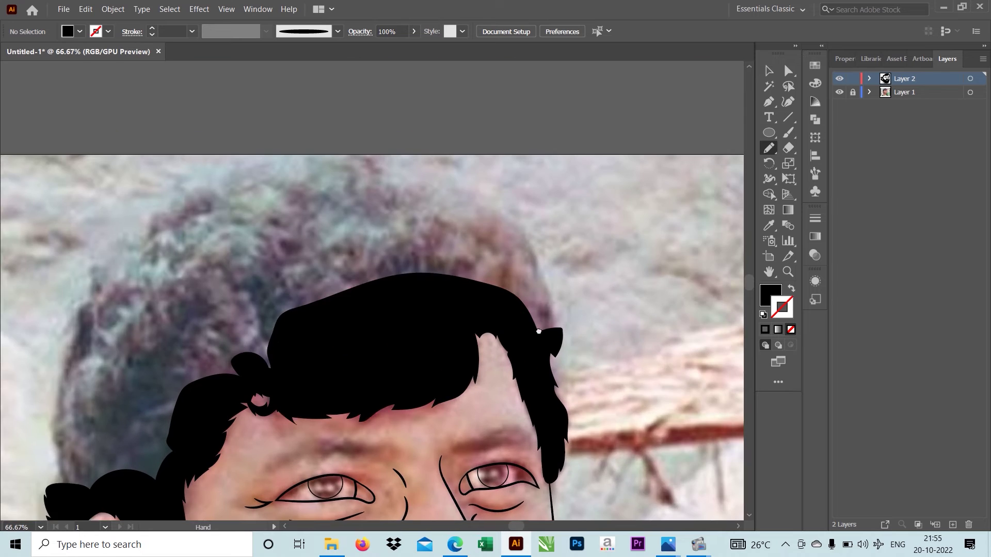
scroll(681, 330, up, 2)
drag(684, 365, 681, 331)
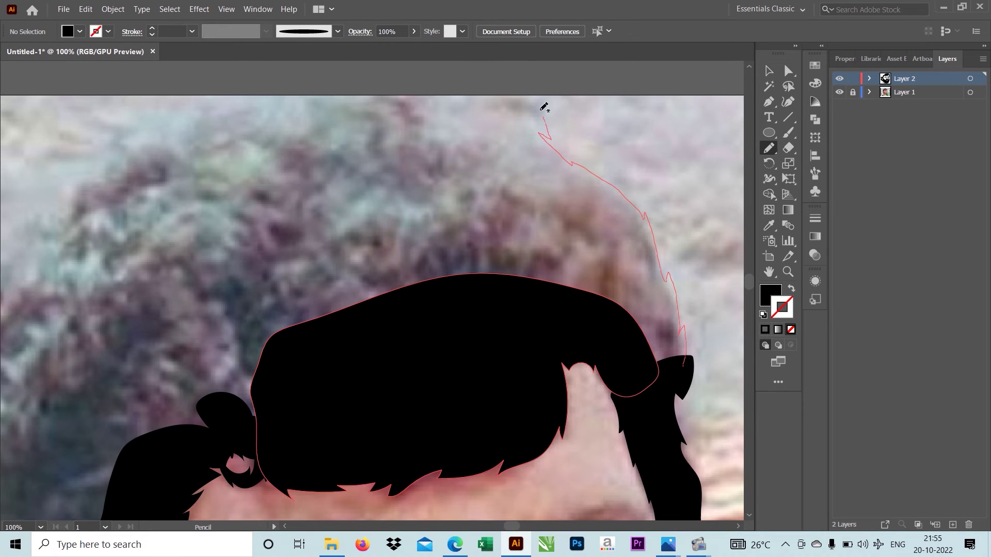
Trace more black hair along the top of the head and beside the ear
drag(490, 338, 492, 340)
scroll(493, 341, down, 2)
scroll(590, 119, up, 1)
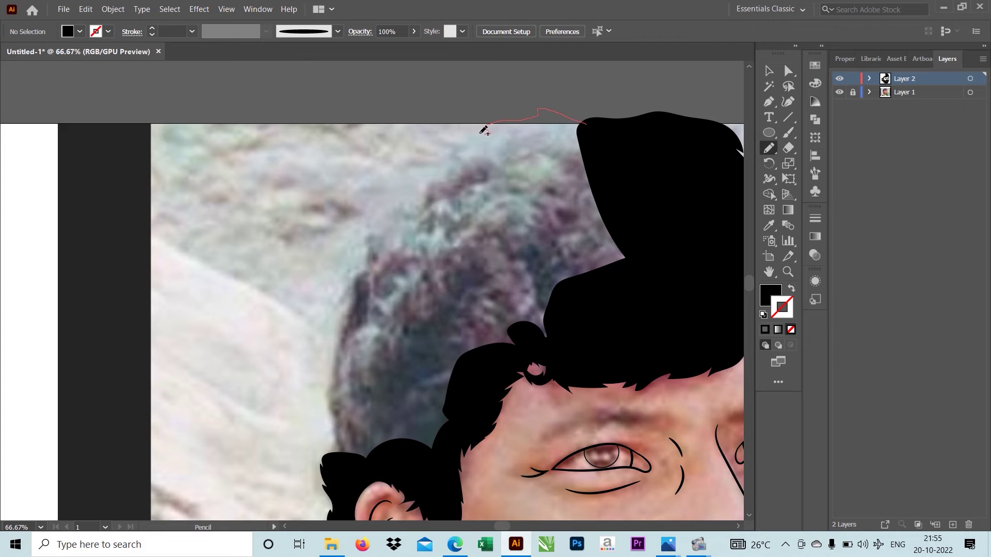
drag(519, 346, 520, 345)
drag(435, 310, 469, 155)
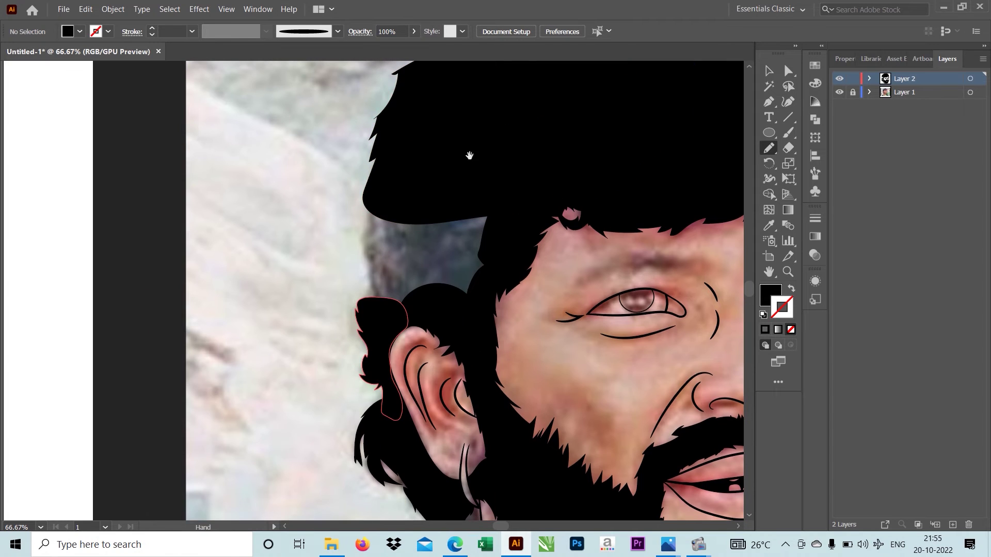
drag(487, 293, 487, 293)
scroll(487, 293, down, 2)
scroll(409, 253, up, 2)
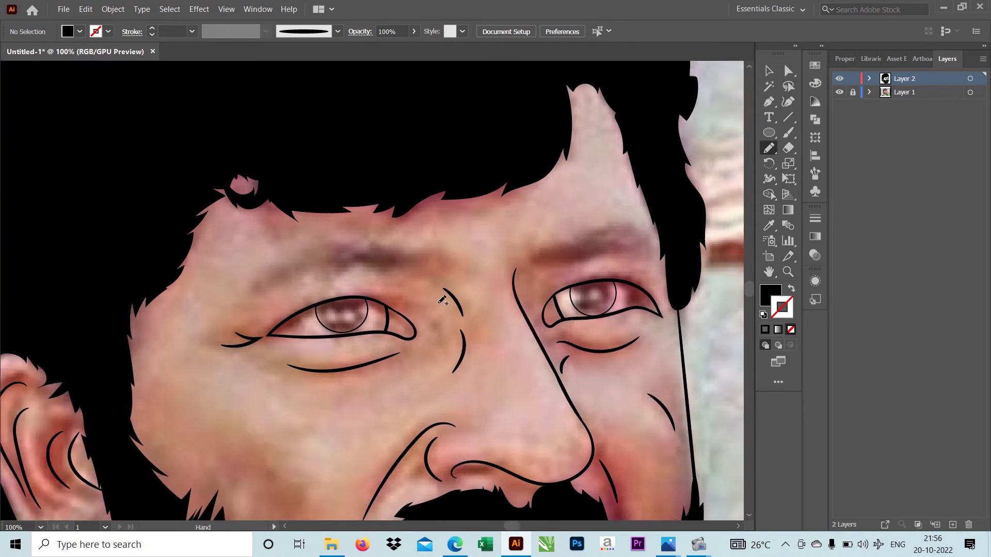
scroll(409, 253, up, 2)
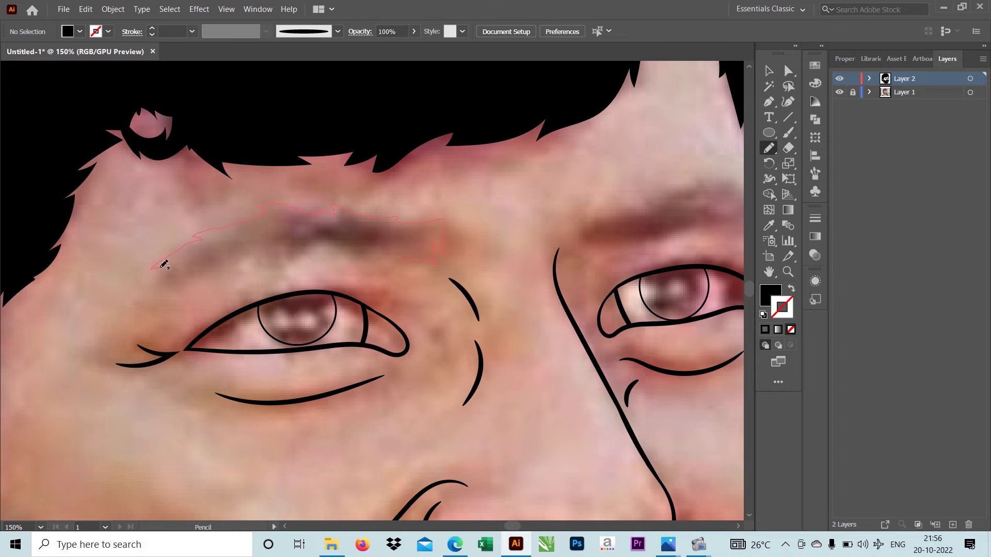
Draw the left eyebrow as a solid black shape and set Layer 2's colour to blue
drag(397, 256, 397, 257)
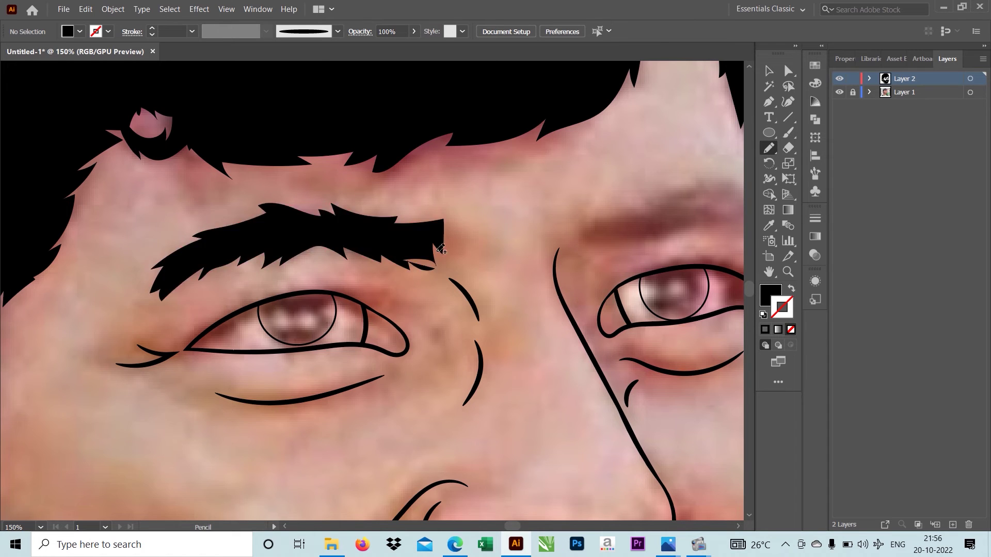
scroll(365, 259, up, 4)
double_click(937, 79)
click(367, 367)
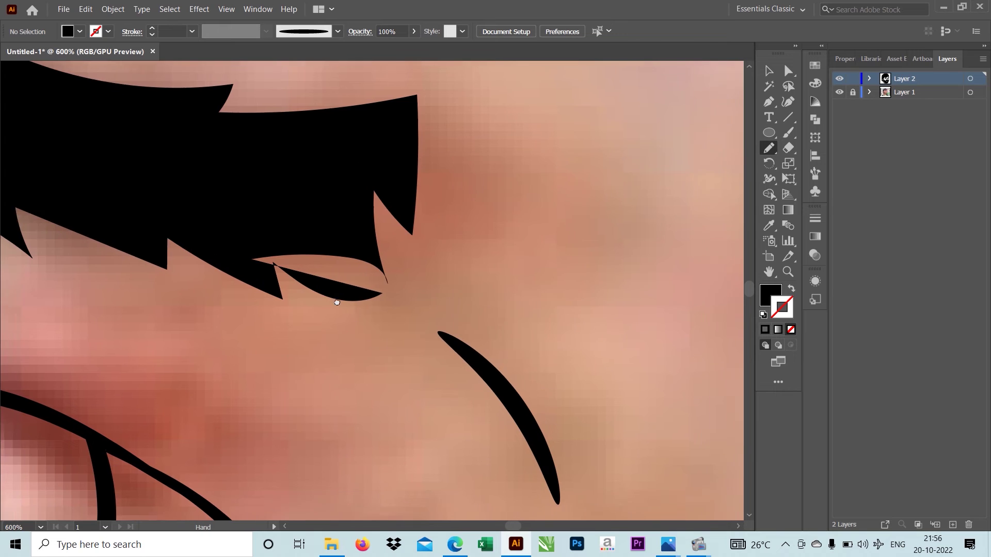
Add a pointed hair strand at the hairline and a filled black right eyebrow
drag(356, 279, 283, 291)
scroll(284, 290, down, 5)
scroll(362, 289, up, 3)
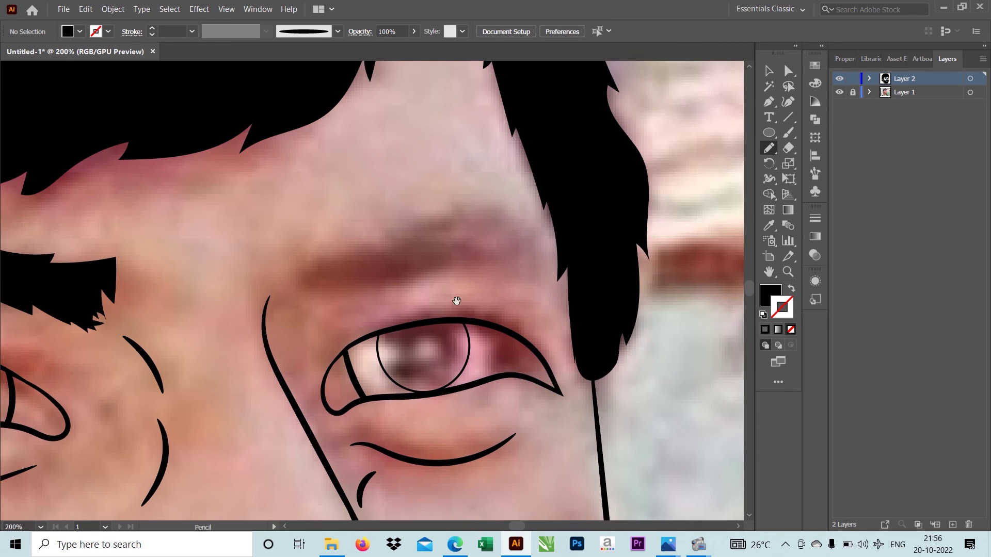
drag(303, 237, 283, 260)
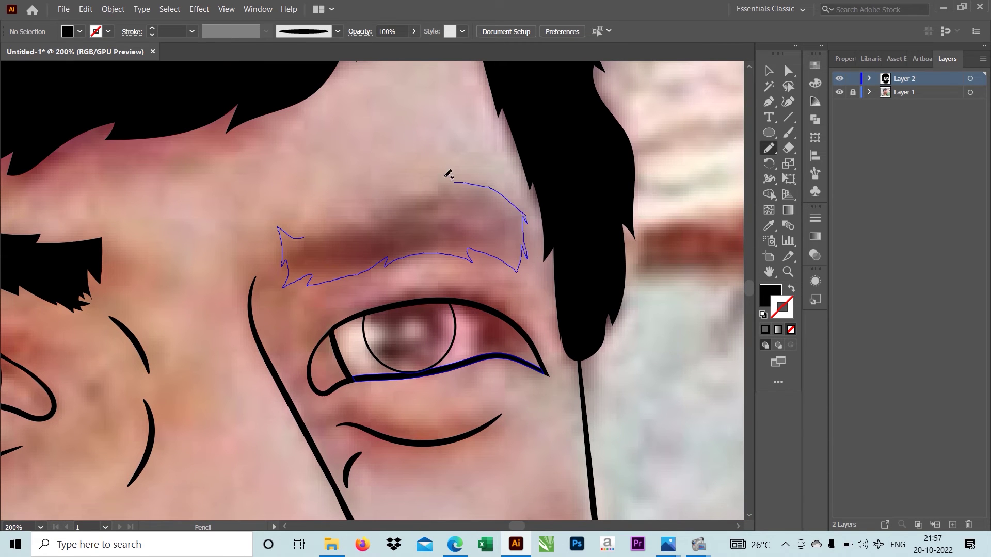
drag(350, 207, 346, 211)
Pencil a small shading stroke along the nostril
scroll(343, 232, down, 5)
scroll(316, 283, up, 3)
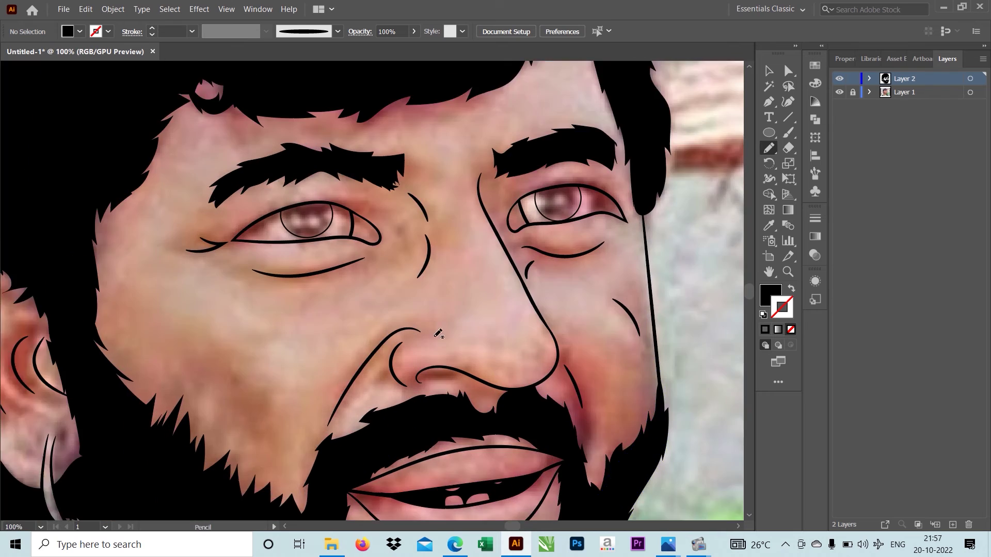
scroll(316, 283, up, 3)
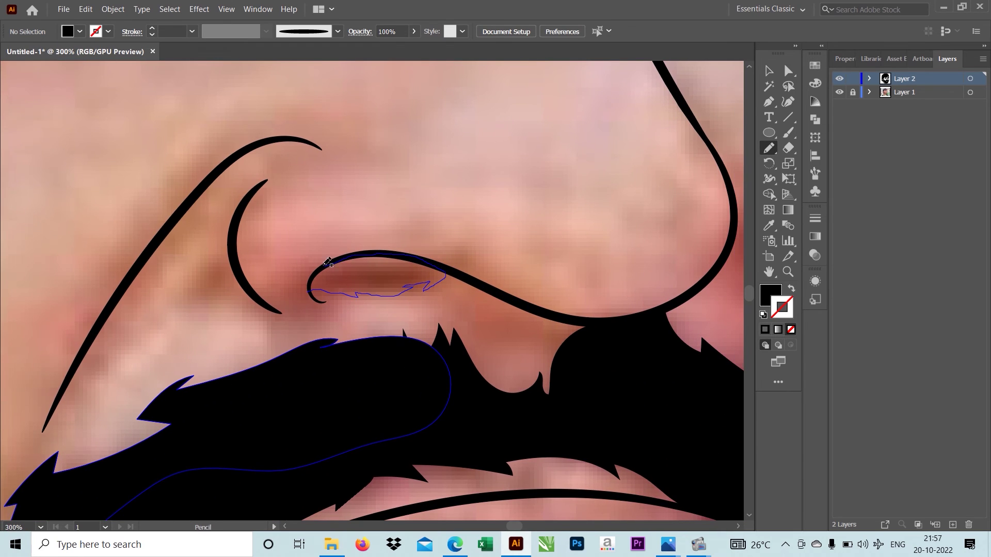
drag(327, 262, 325, 263)
scroll(325, 263, down, 3)
scroll(206, 258, up, 4)
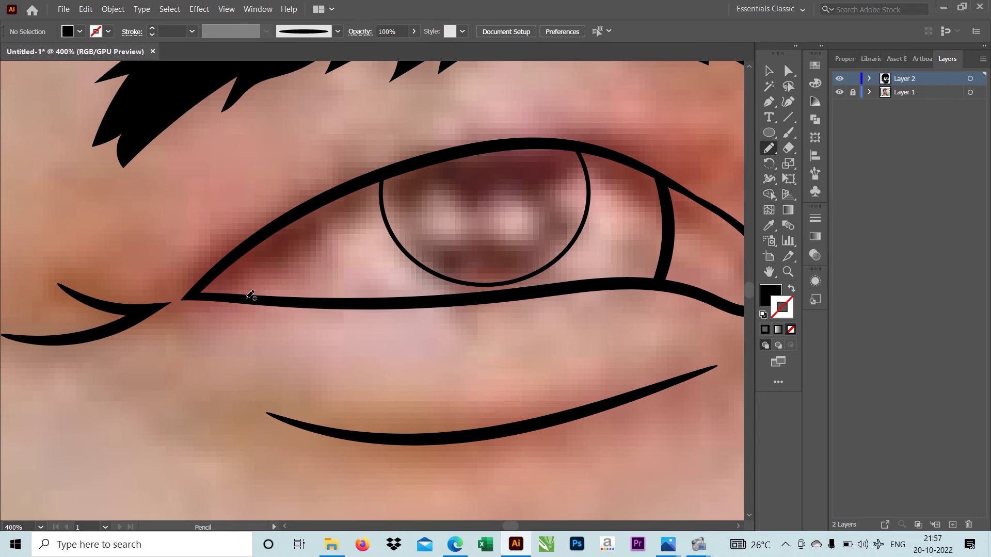
Add two small black accents at the eye corner
drag(221, 291, 221, 292)
scroll(270, 231, right, 5)
scroll(270, 231, up, 1)
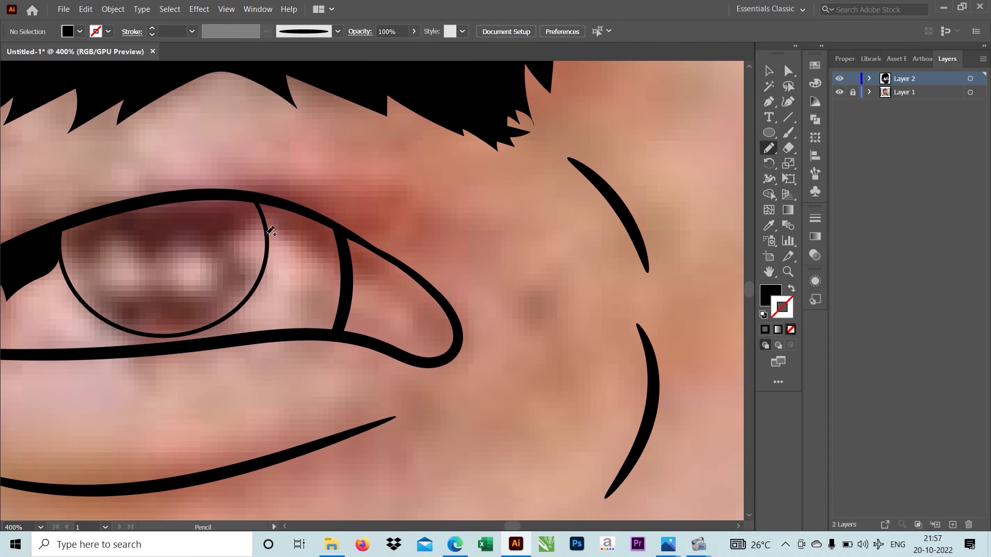
drag(258, 195, 258, 195)
scroll(408, 123, right, 10)
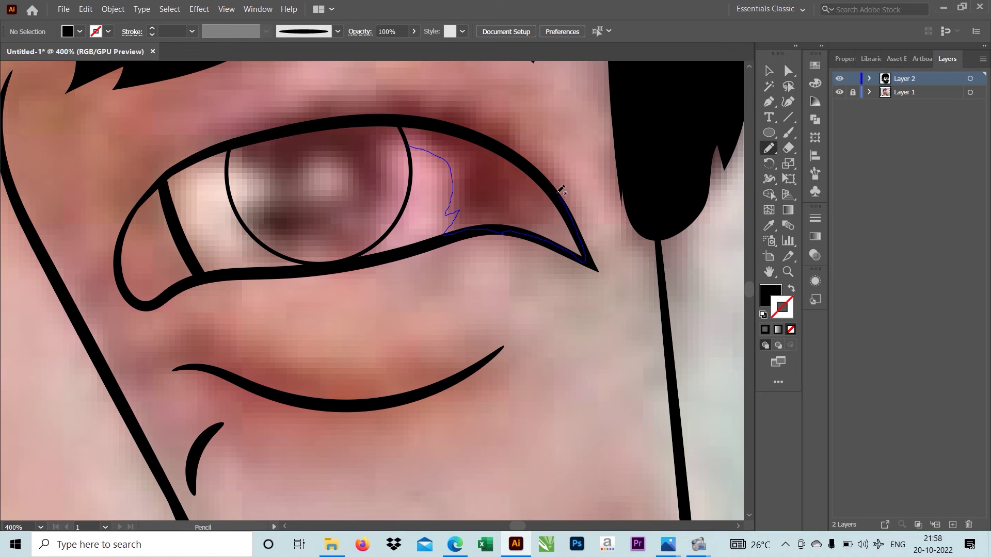
Shade the right eye's corner and draw a stroke inside its inner corner
drag(407, 114, 408, 115)
scroll(398, 128, up, 3)
scroll(449, 176, down, 2)
drag(376, 245, 443, 178)
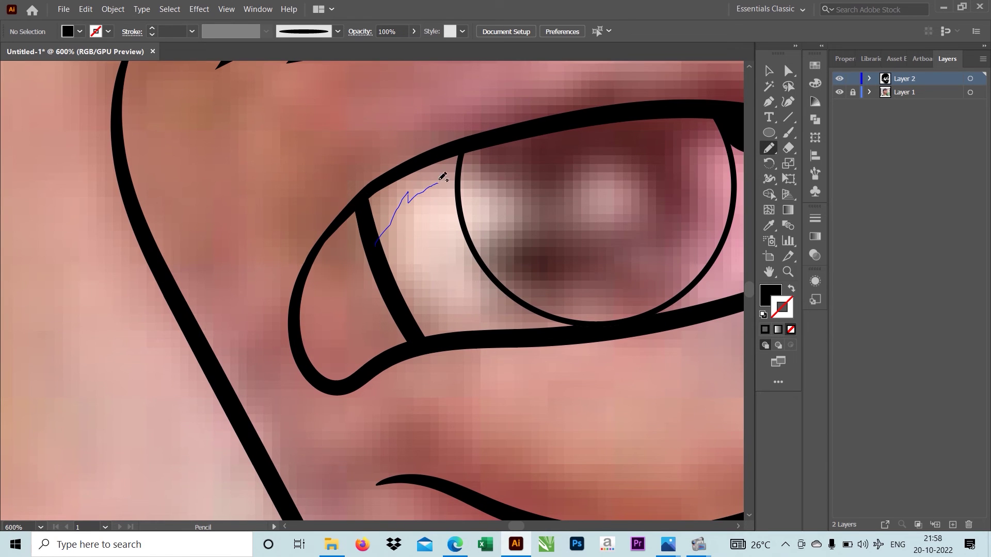
drag(373, 181, 374, 182)
scroll(373, 181, down, 4)
scroll(373, 181, down, 2)
scroll(374, 182, down, 2)
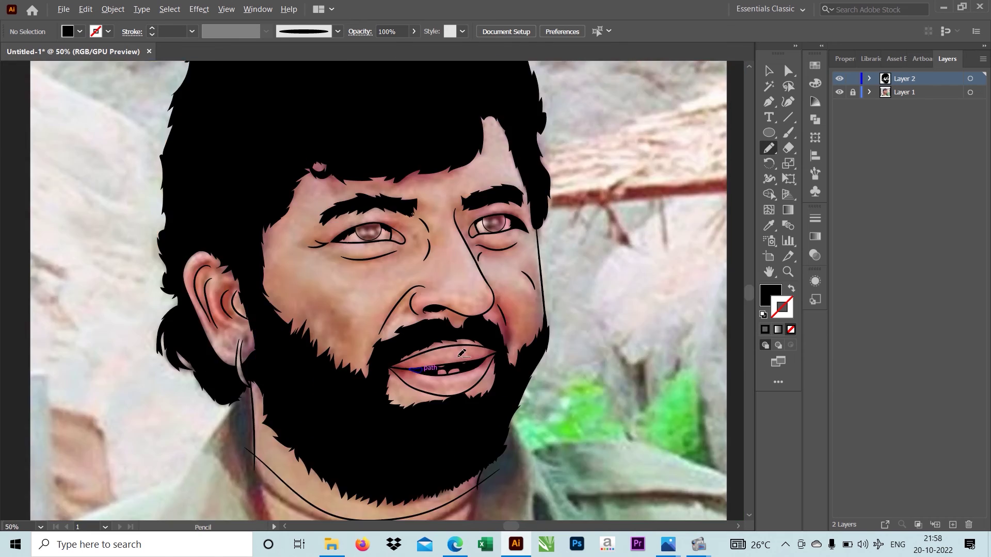
Hide Layer 1's reference photo and recentre the view on the whole face
click(839, 91)
key(v)
scroll(454, 252, up, 6)
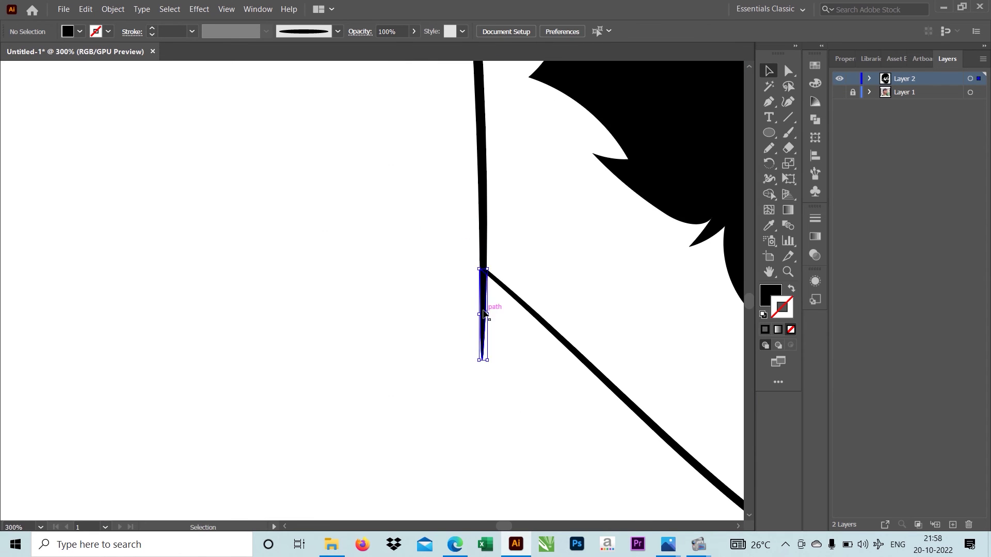
scroll(391, 247, down, 6)
scroll(394, 247, up, 4)
scroll(359, 327, down, 3)
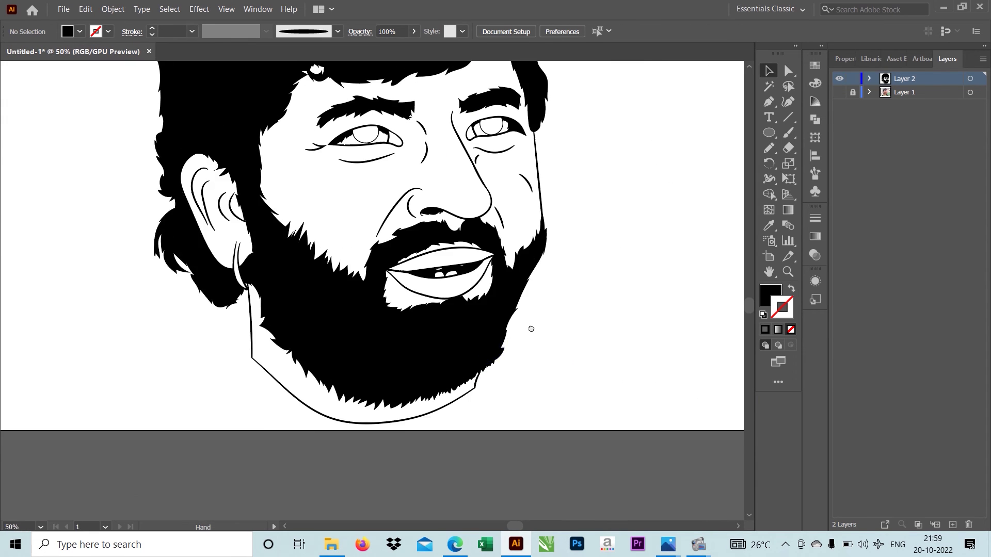
scroll(528, 327, up, 2)
drag(572, 341, 525, 345)
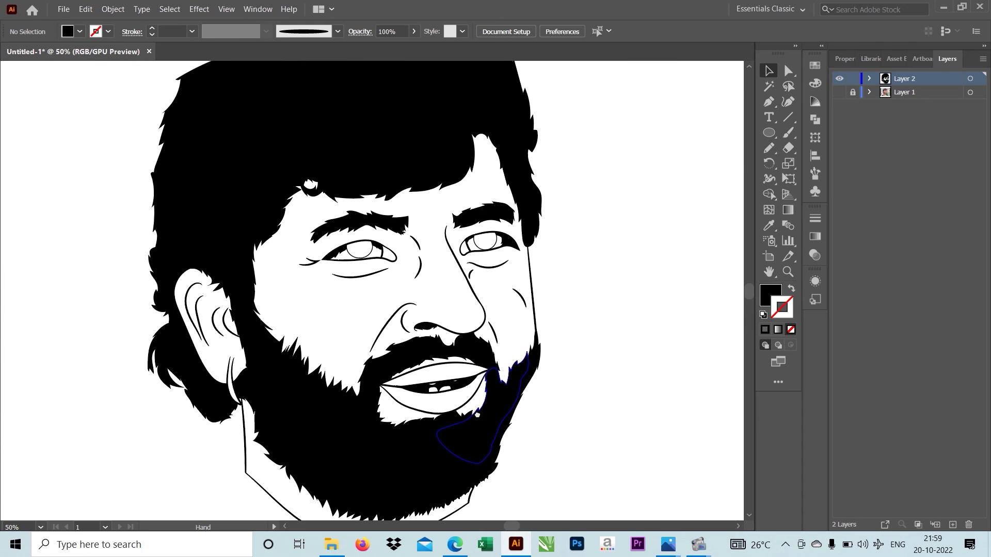
scroll(525, 345, down, 2)
Draw a rectangle covering the hair that extends above the artboard
click(769, 133)
scroll(386, 159, up, 3)
drag(325, 154, 594, 193)
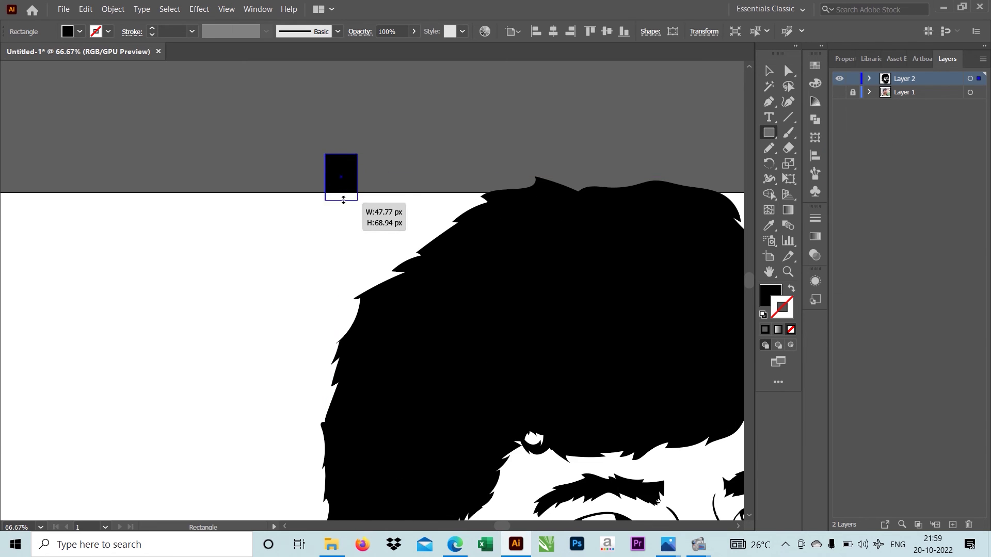
scroll(593, 193, down, 3)
scroll(361, 154, up, 4)
scroll(361, 155, down, 3)
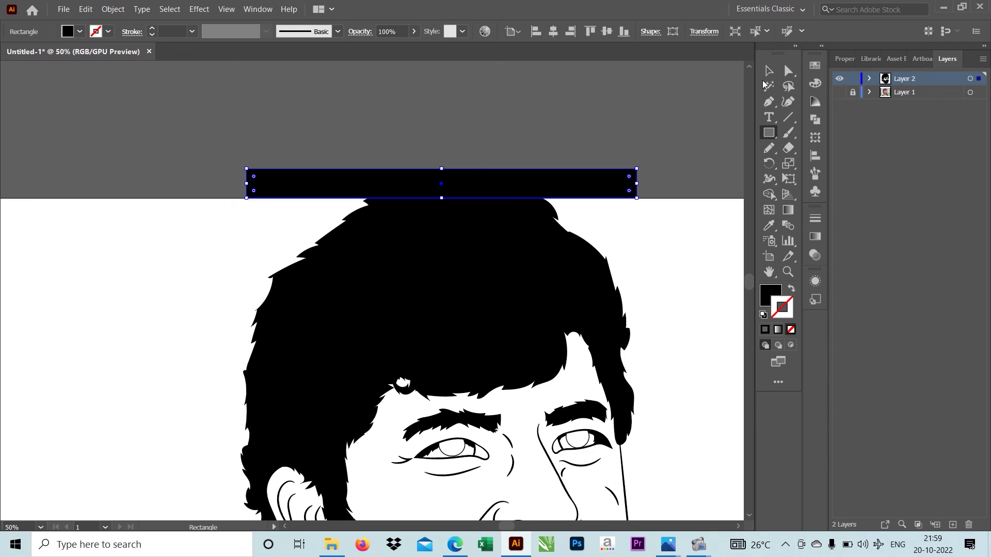
Trim the overflowing hair with Pathfinder, delete it, then select all artwork
key(v)
click(815, 120)
scroll(515, 184, up, 3)
key(Delete)
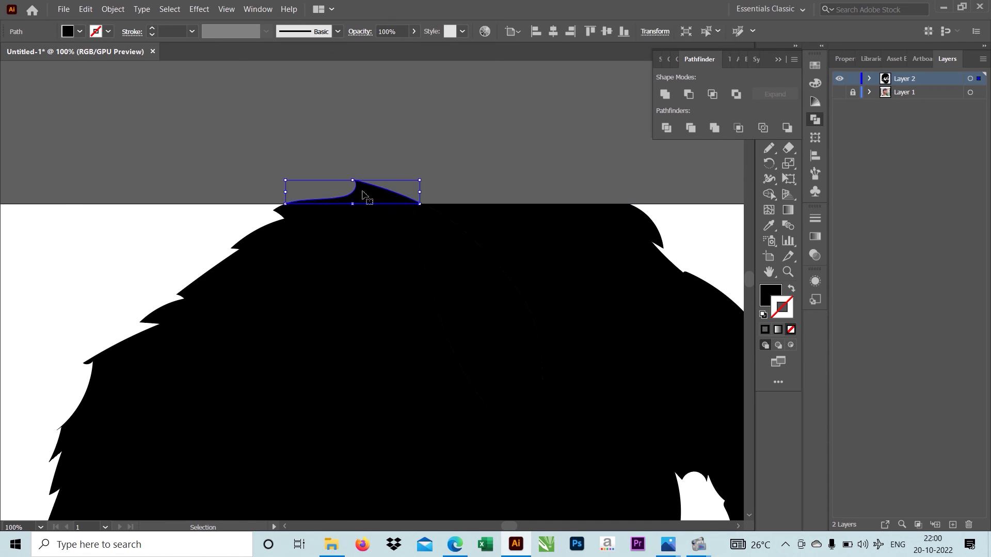
scroll(547, 387, down, 5)
scroll(548, 387, up, 3)
scroll(578, 180, up, 1)
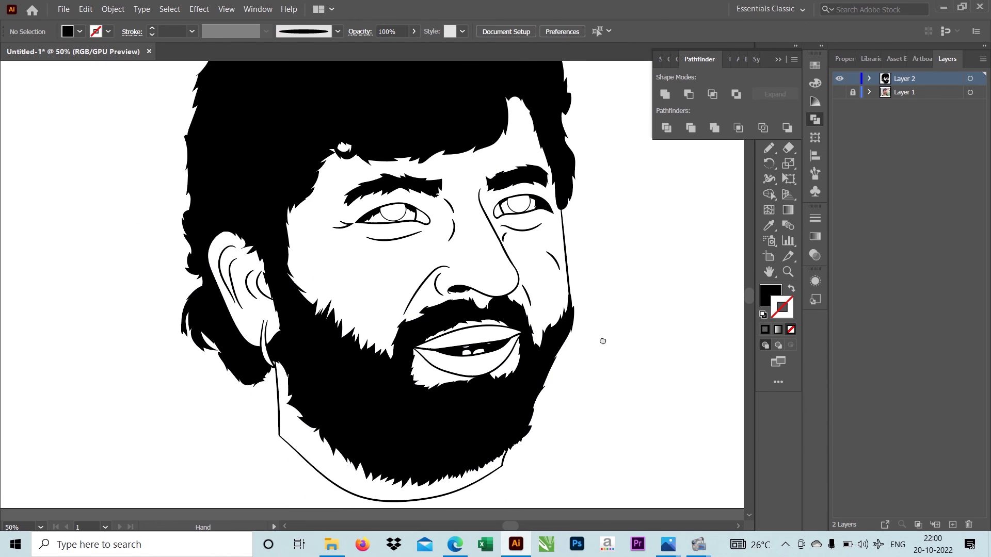
scroll(602, 341, down, 1)
scroll(402, 413, down, 1)
key(ctrl+a)
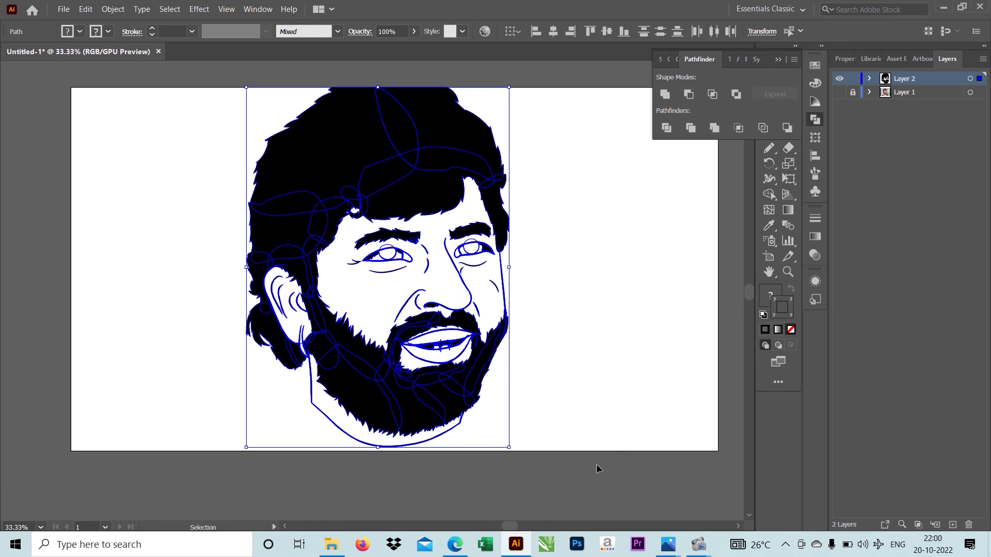
Merge all portrait shapes with a Pathfinder shape mode, then reselect everything and check the Object menu
click(716, 130)
click(558, 273)
scroll(559, 274, up, 2)
scroll(537, 325, down, 1)
scroll(574, 320, down, 1)
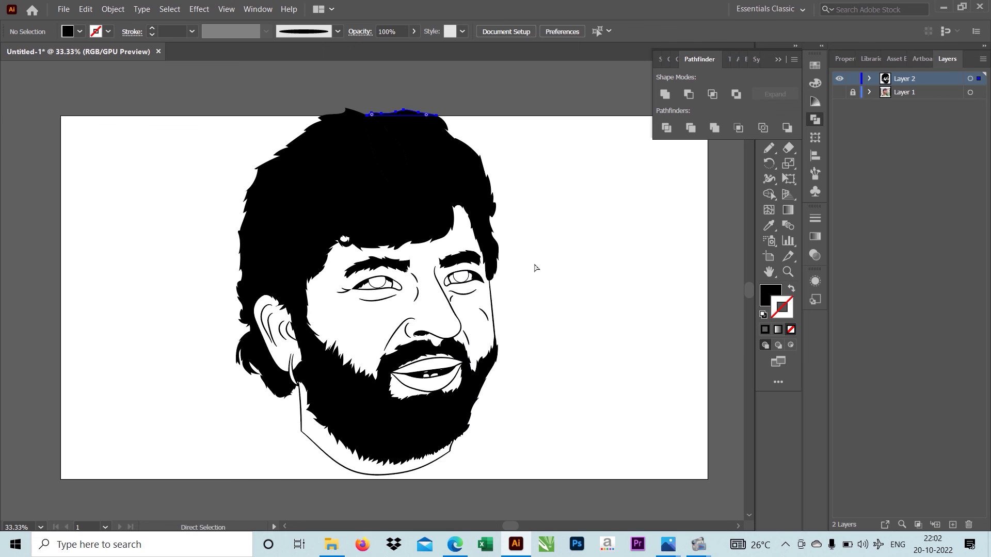
key(v)
scroll(535, 268, down, 1)
key(ctrl+a)
click(113, 9)
key(Escape)
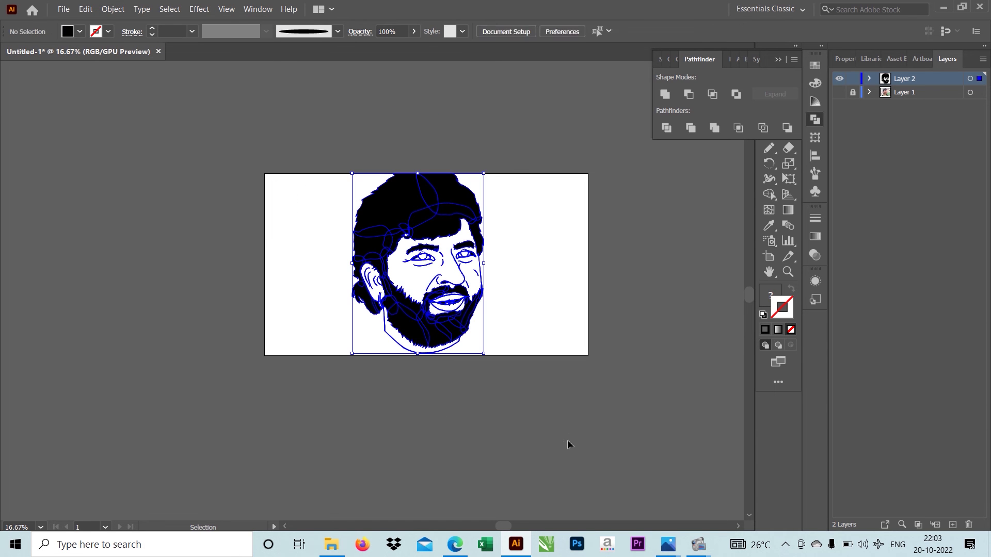